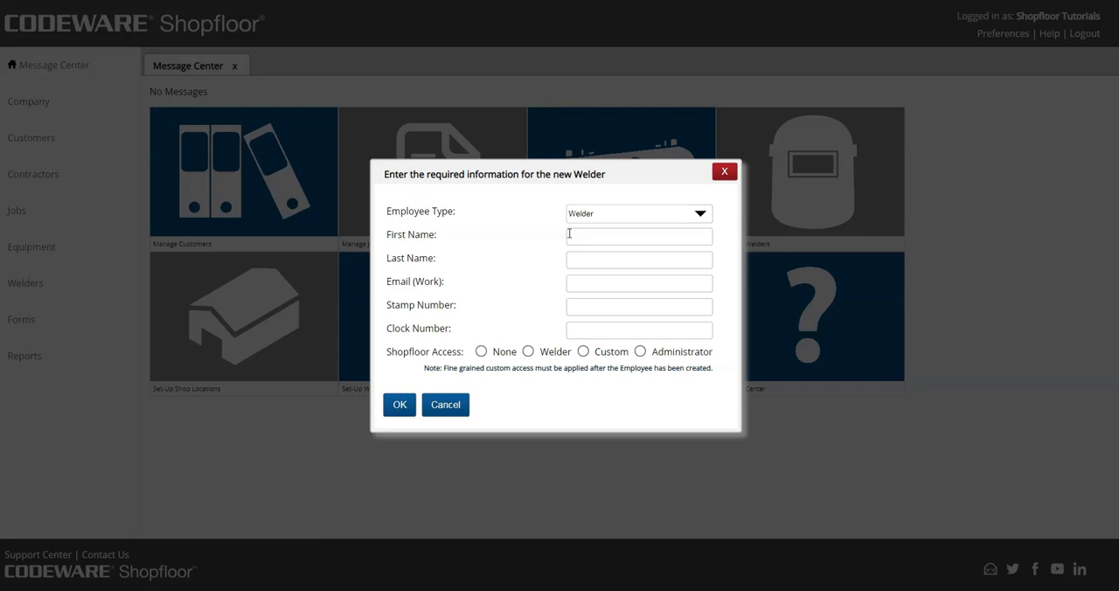
# Fill in the new welder's first name, last name and work email.
pyautogui.write('Demo')
pyautogui.press('Tab')
pyautogui.write('Welder')
pyautogui.press('Tab')
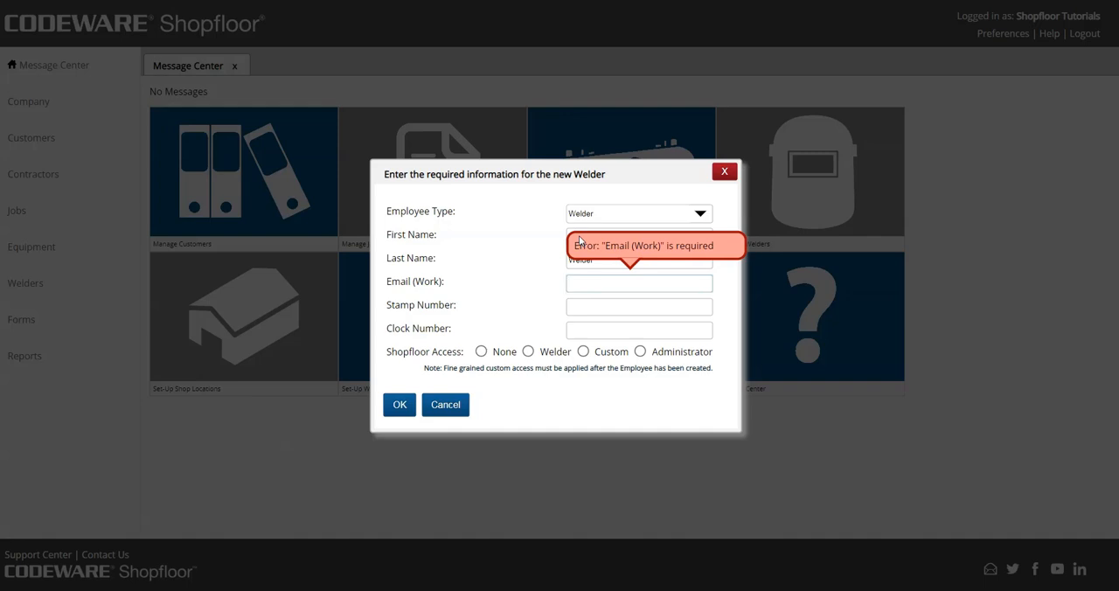
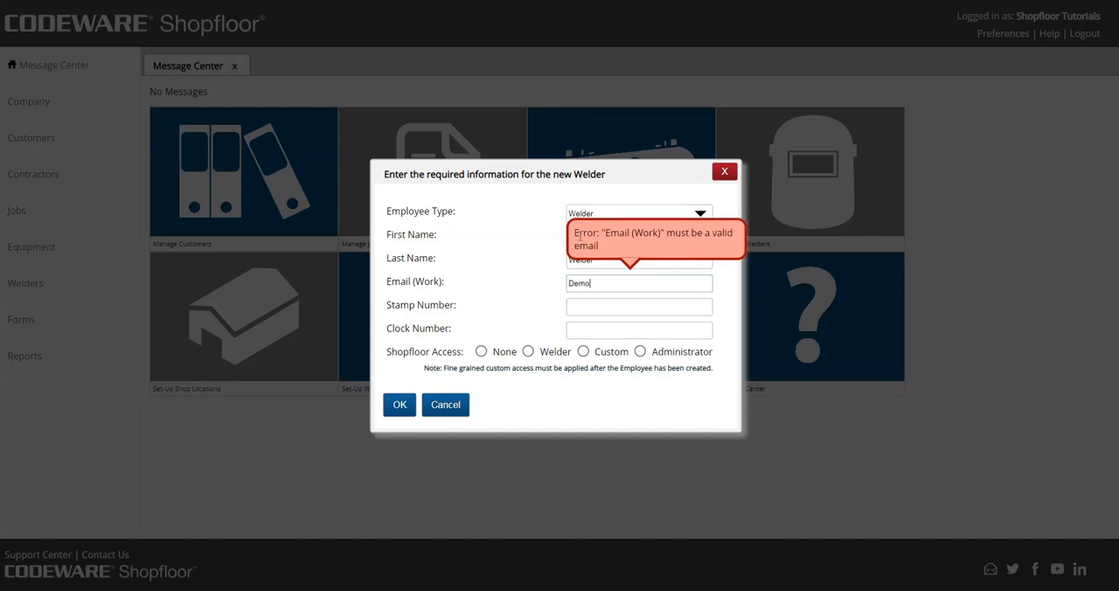
pyautogui.press('Tab')
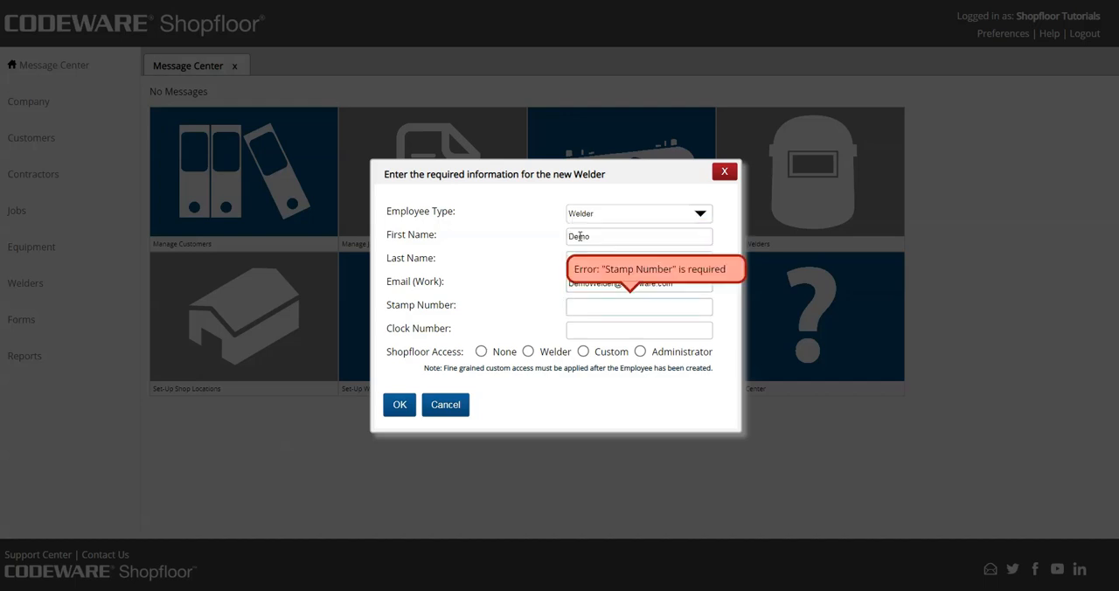
# Set the new welder's stamp number to 11 and clock number to 12.
pyautogui.write('1')
pyautogui.press('Tab')
pyautogui.write('12')
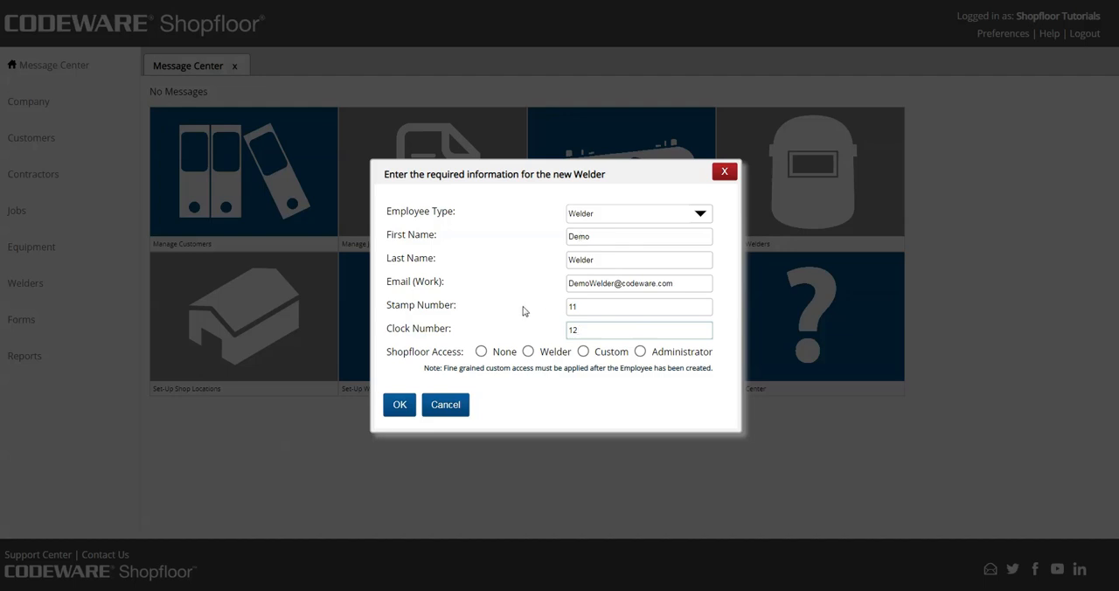
# Give the new employee Welder access with their work email as user name, and create the record.
pyautogui.click(528, 351)
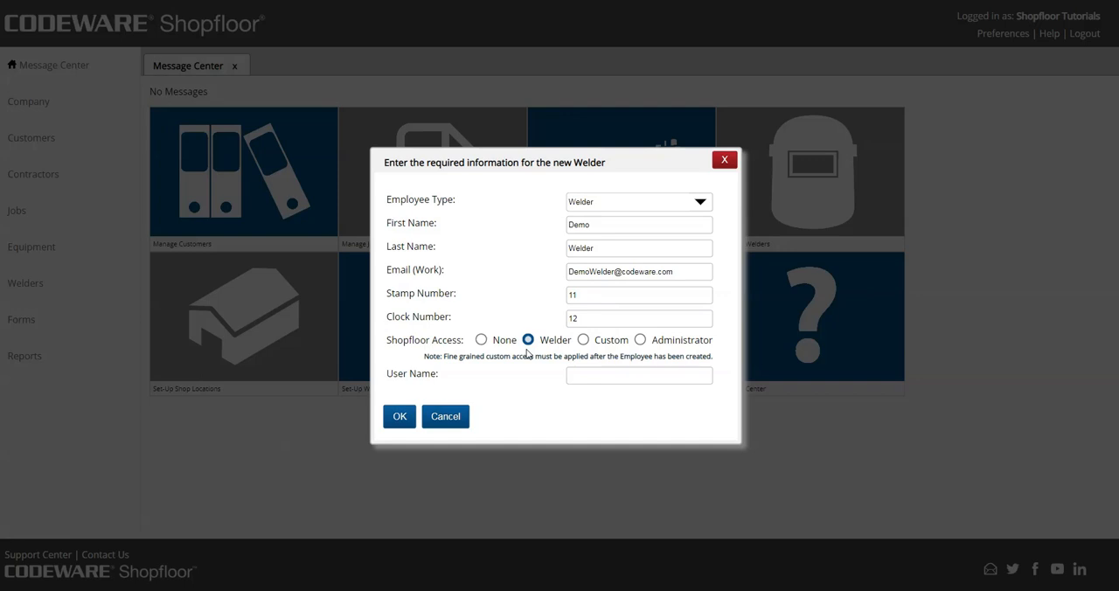
pyautogui.click(596, 375)
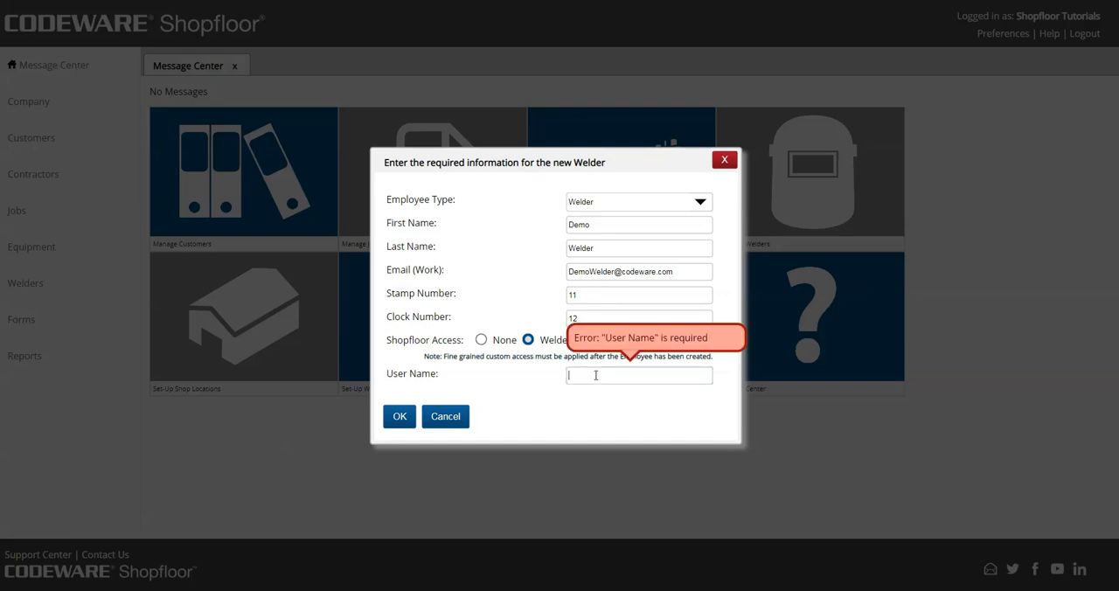
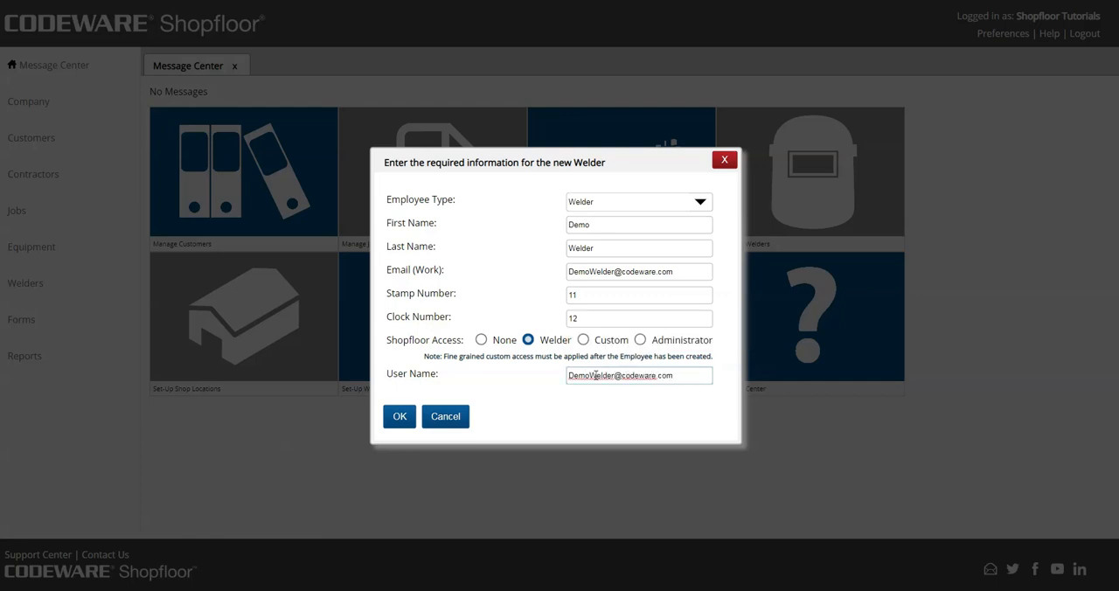
pyautogui.click(400, 418)
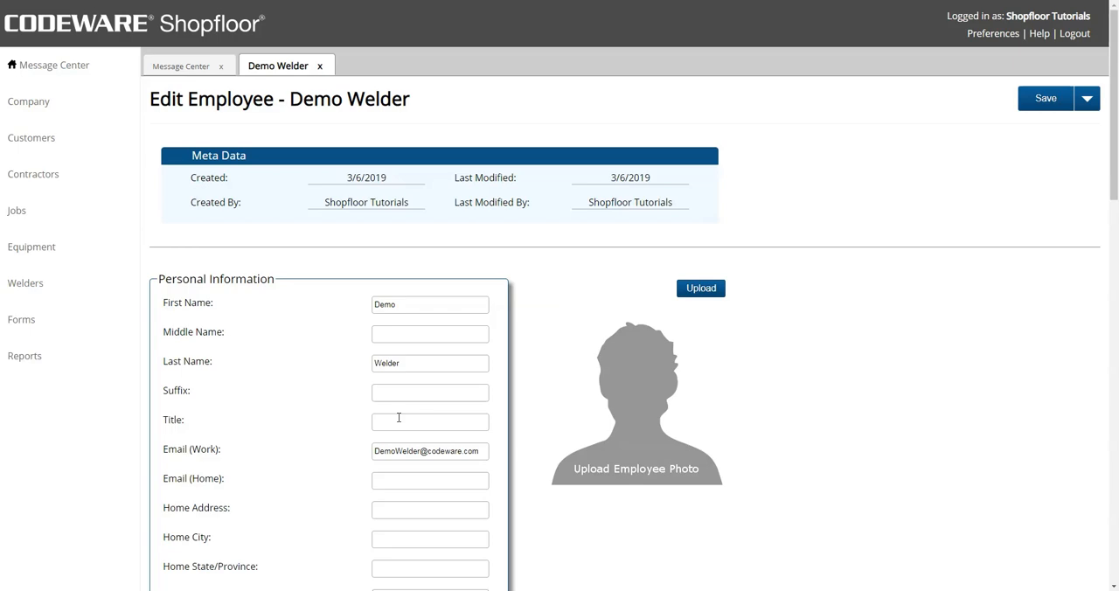
# Create a new WPQ named WPQ1 with revision number 0 from the welder's qualifications.
pyautogui.scroll(-13, 398, 418)
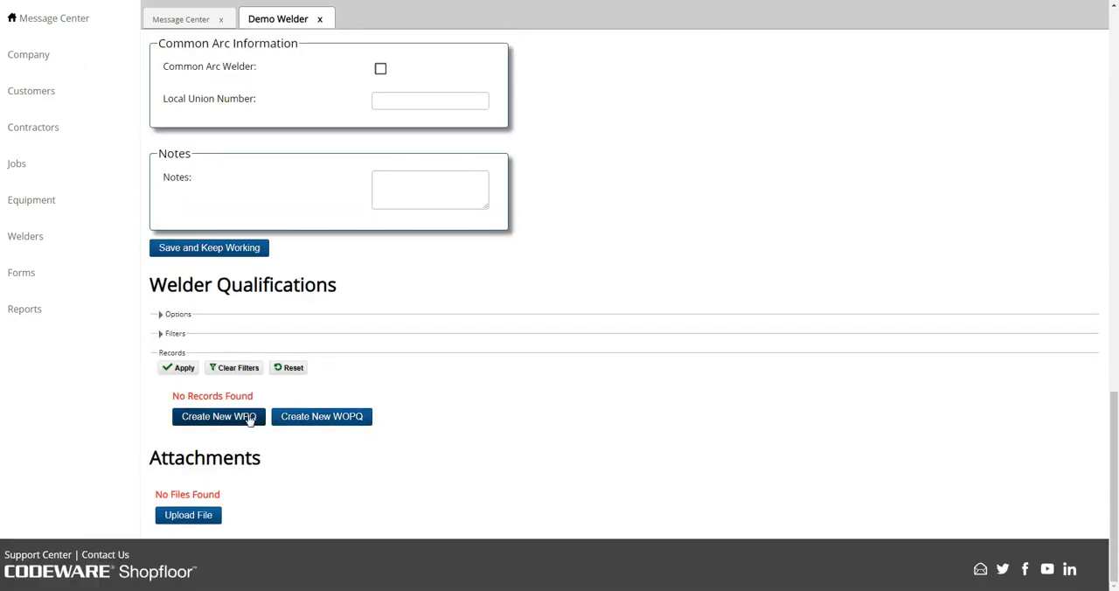
pyautogui.click(250, 418)
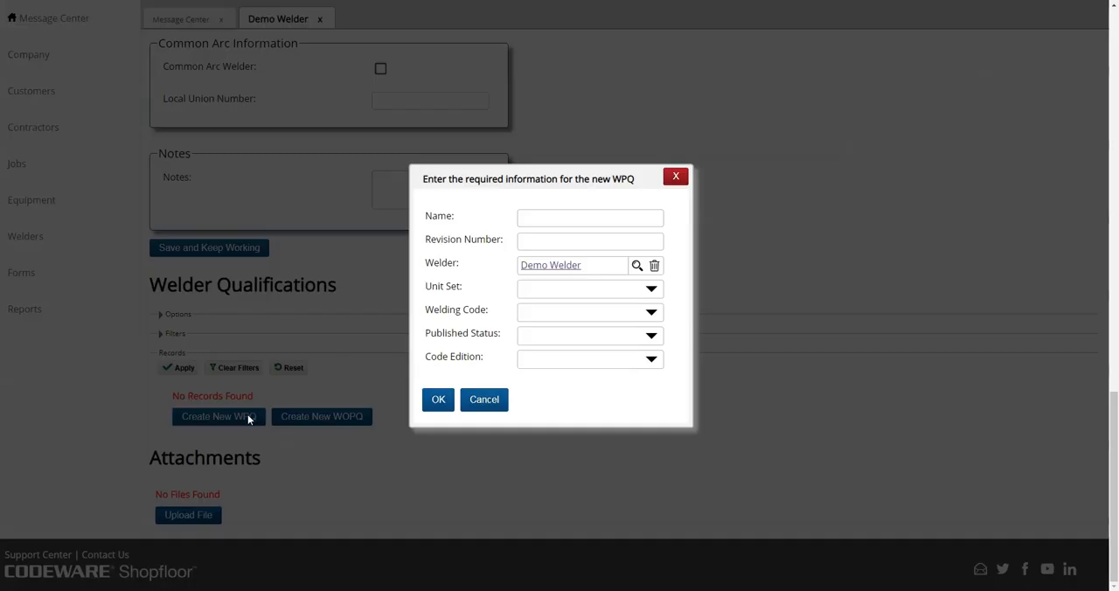
pyautogui.click(546, 222)
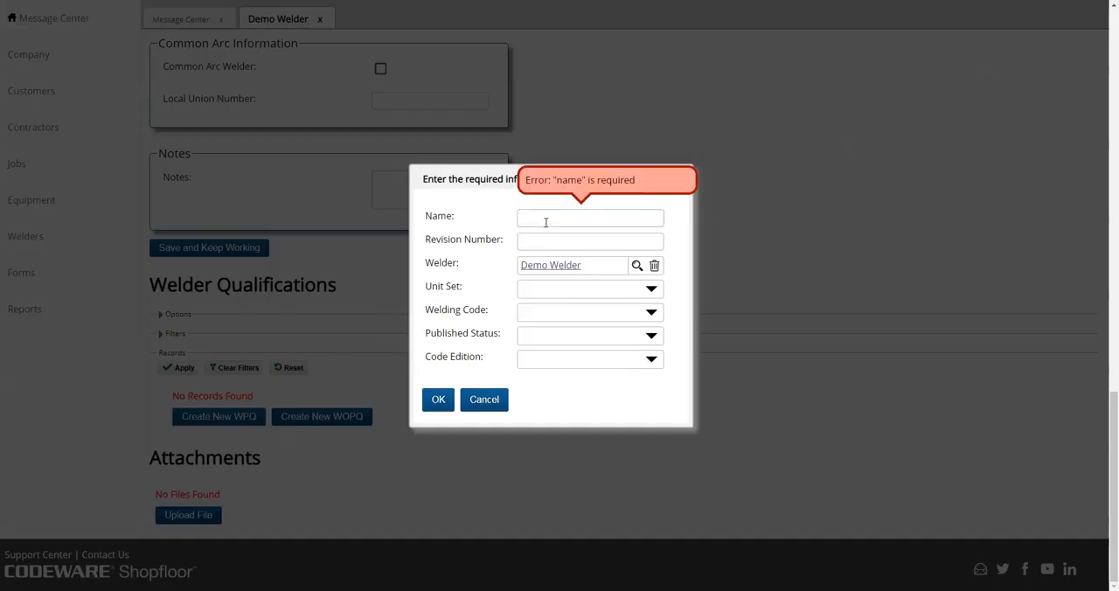
pyautogui.write('WPQ1')
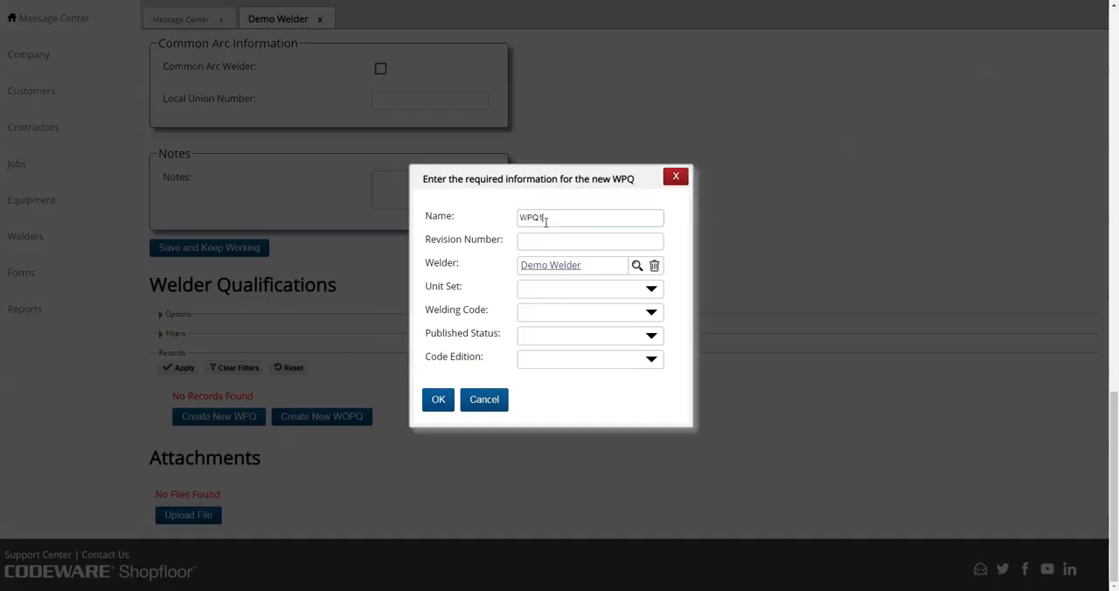
pyautogui.press('Tab')
pyautogui.write('0')
pyautogui.click(440, 398)
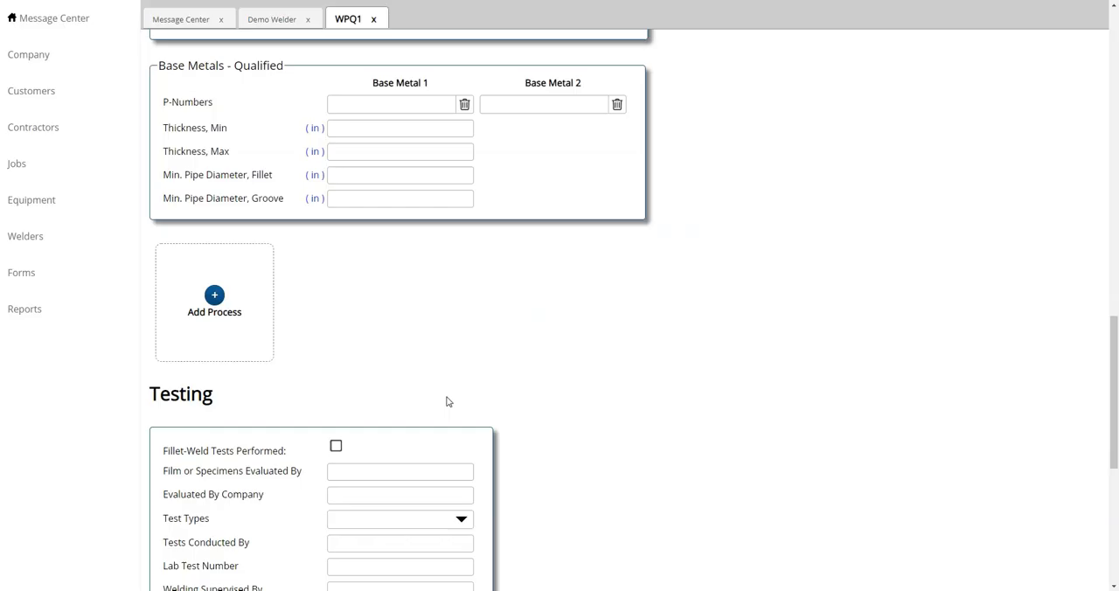
# Set the test date of WPQ1 to 11/5/2018.
pyautogui.scroll(10, 447, 401)
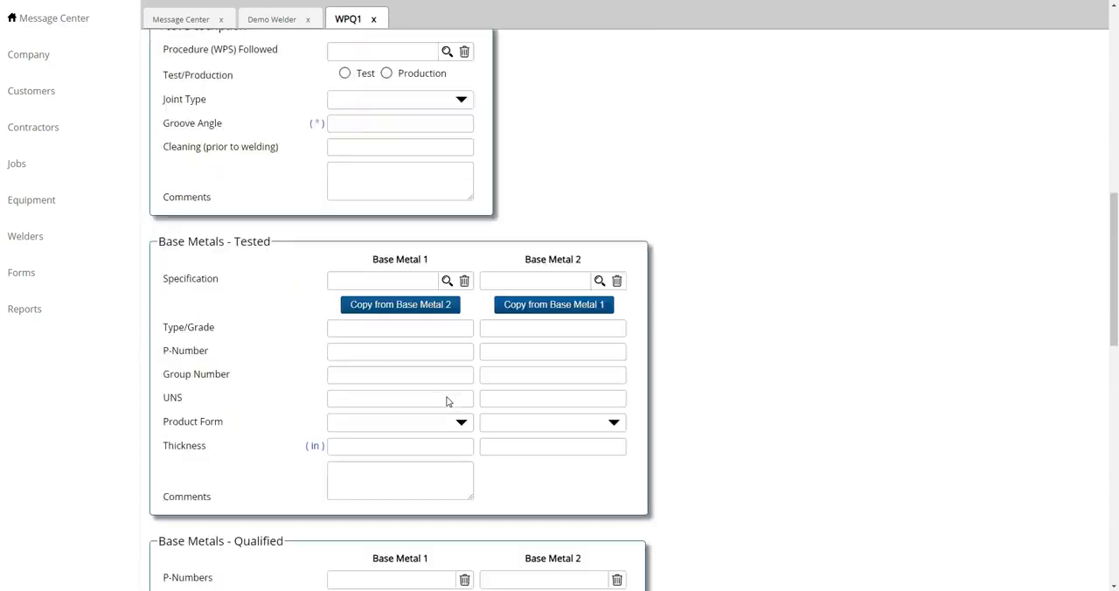
pyautogui.scroll(-2, 446, 401)
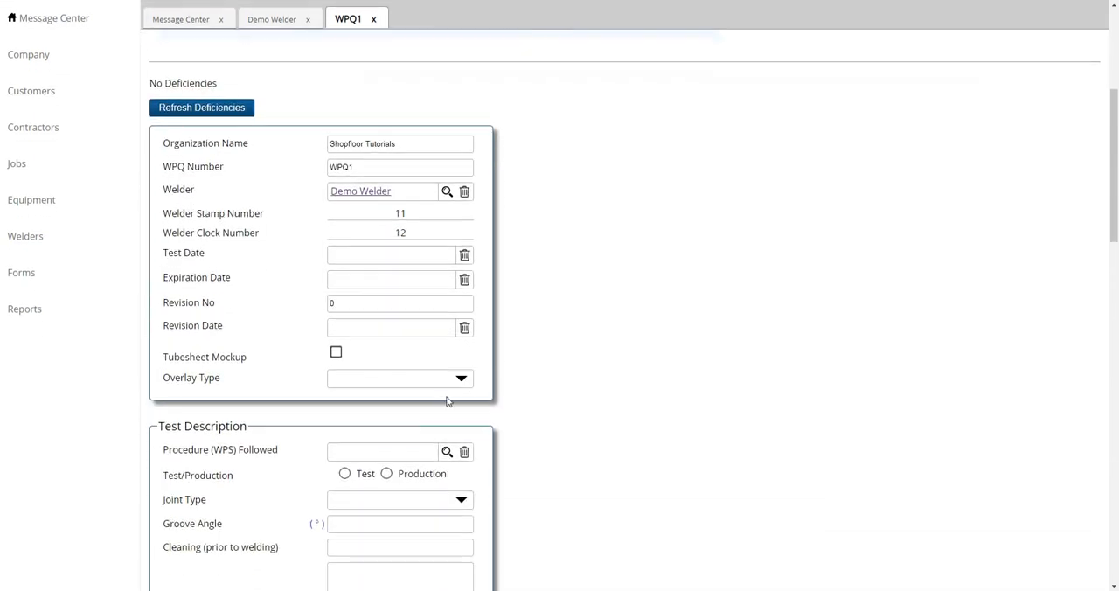
pyautogui.click(377, 256)
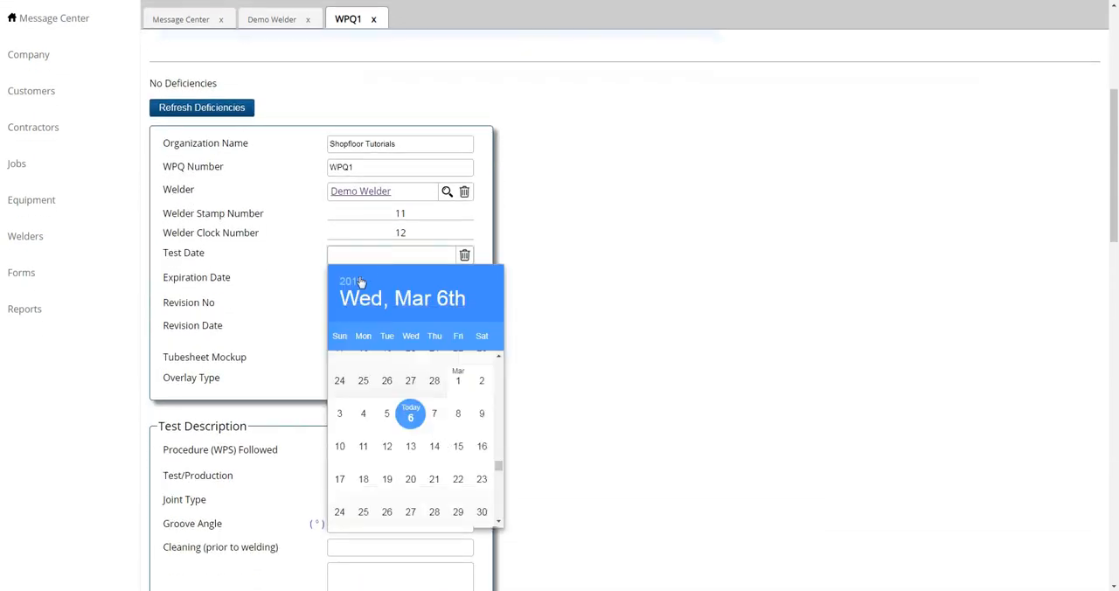
pyautogui.click(358, 281)
pyautogui.click(426, 383)
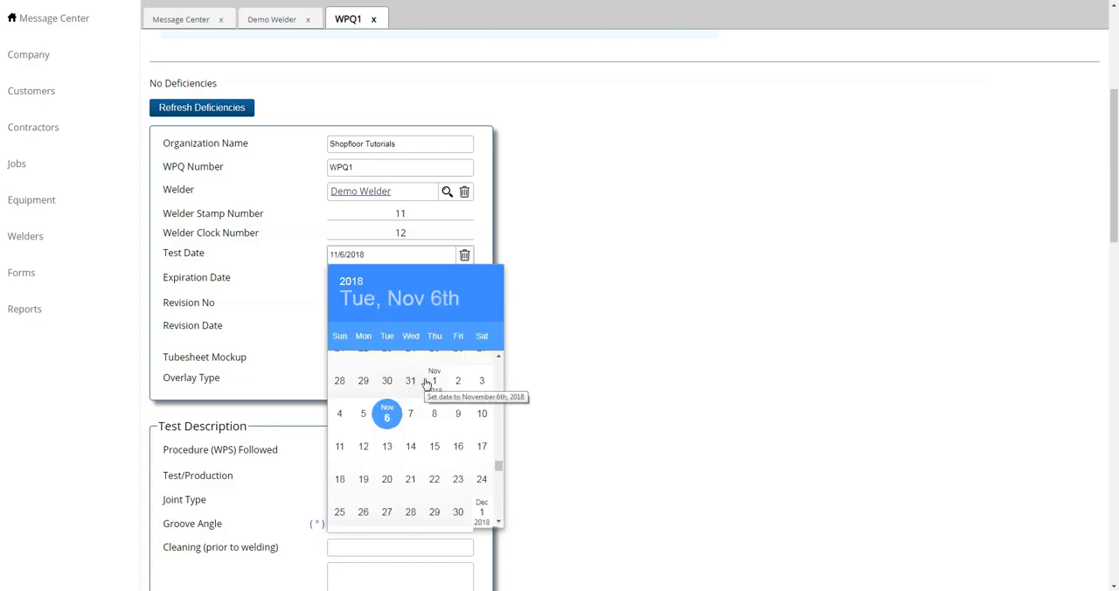
pyautogui.click(363, 415)
pyautogui.click(553, 306)
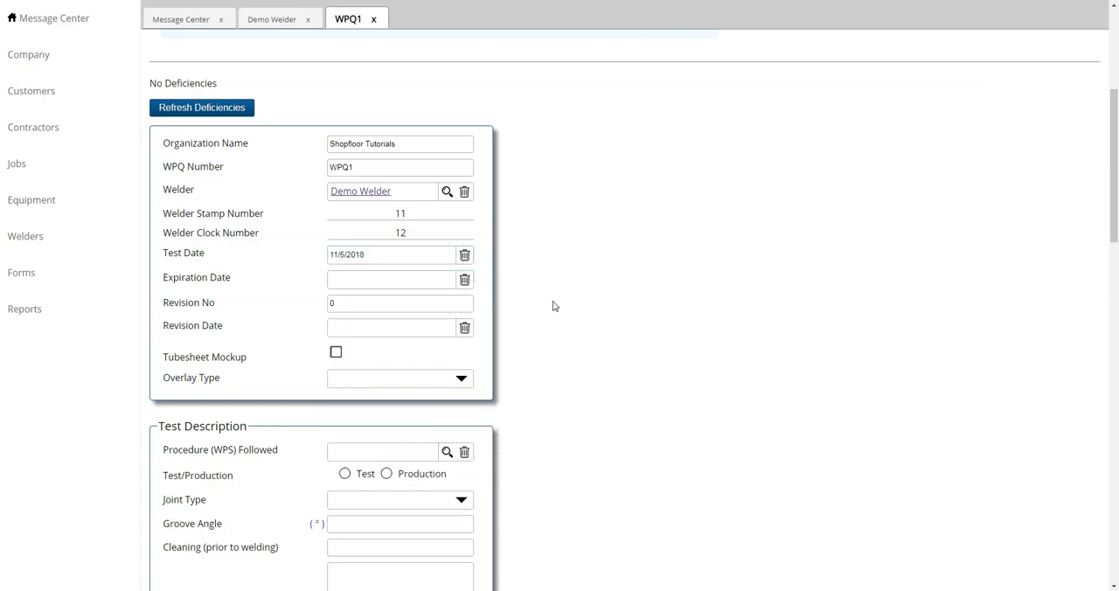
# Look up the followed WPS and add the Date column to the list of available WPS records.
pyautogui.scroll(-3, 553, 306)
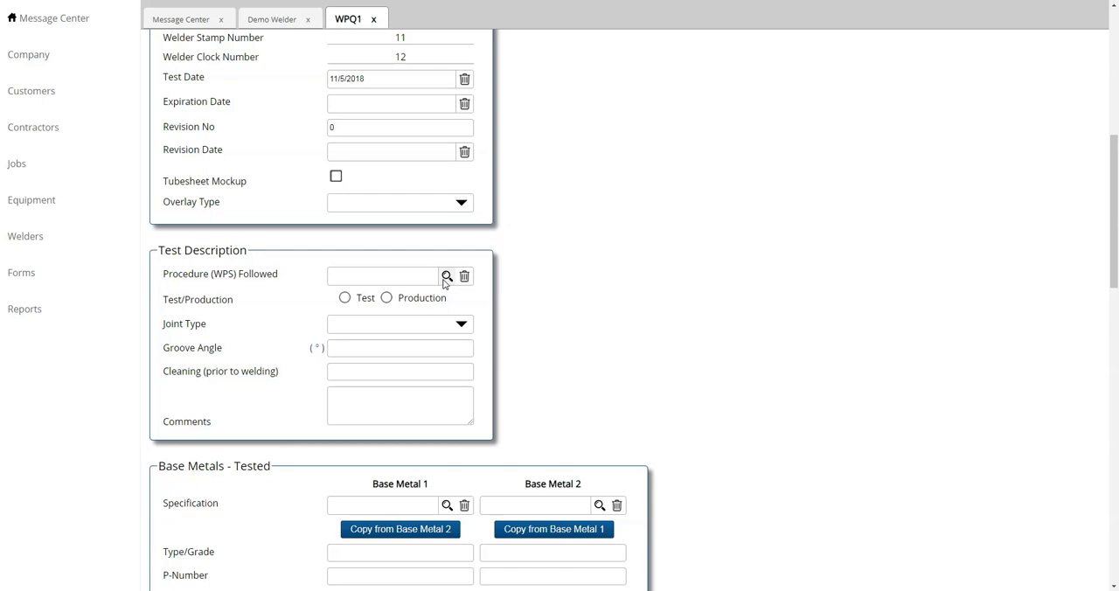
pyautogui.click(446, 277)
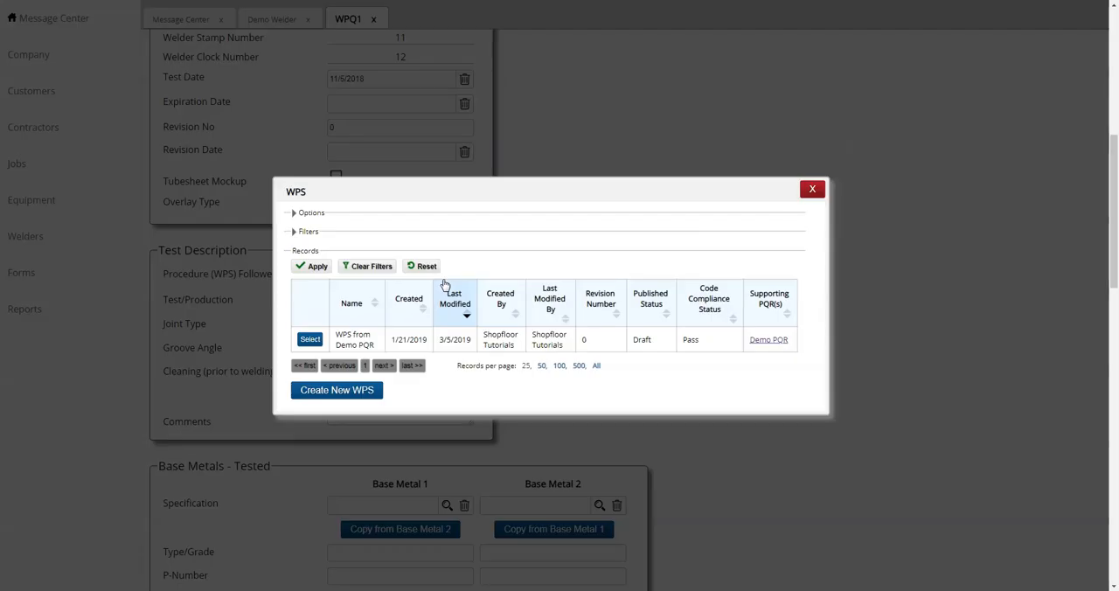
pyautogui.click(311, 213)
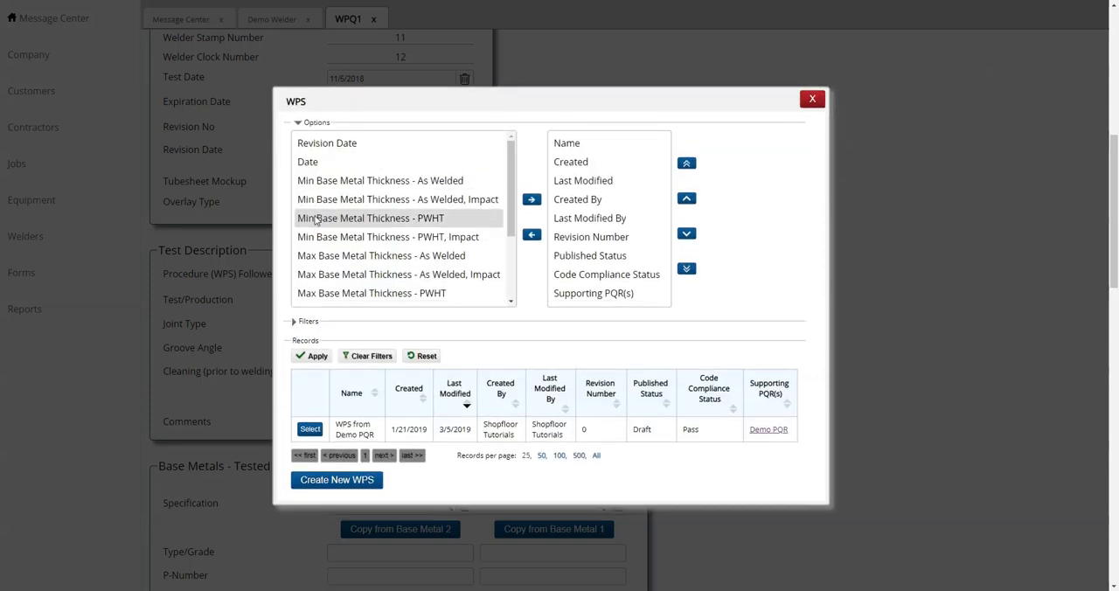
pyautogui.click(322, 167)
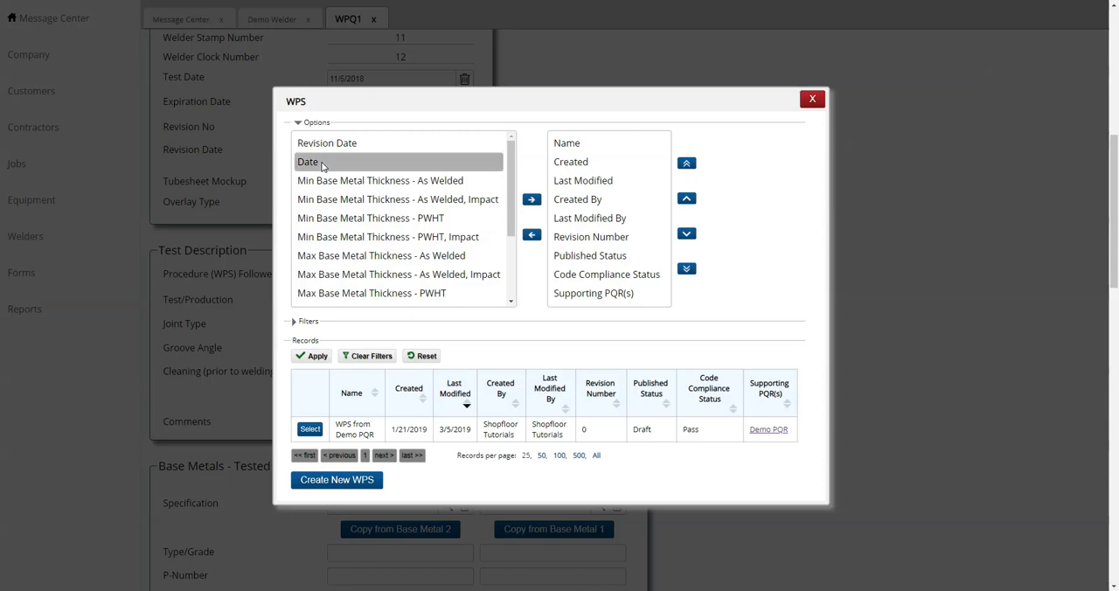
pyautogui.click(532, 200)
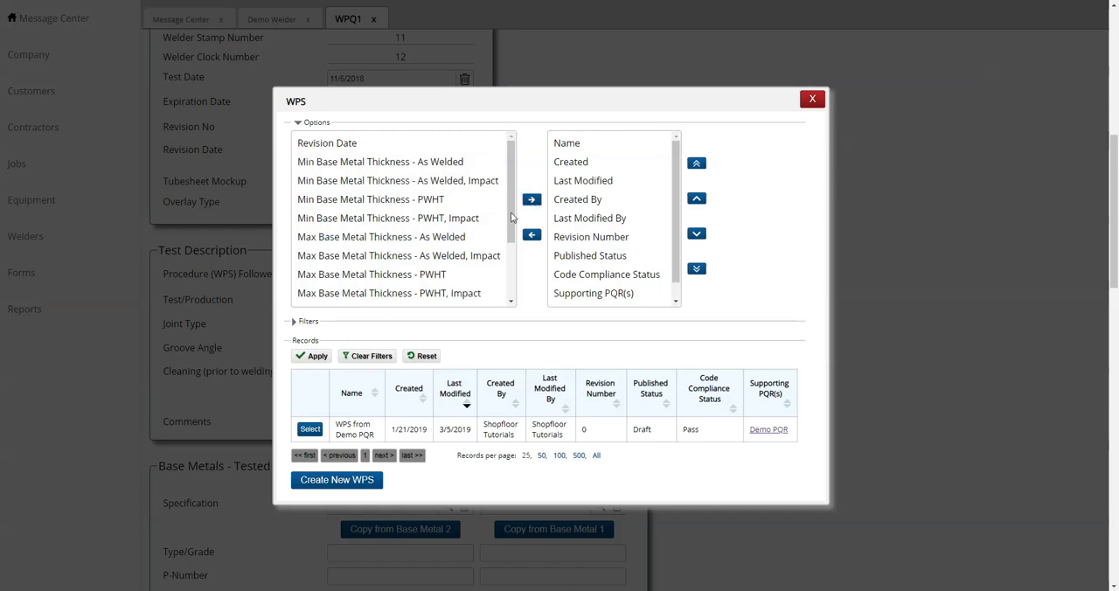
pyautogui.click(313, 356)
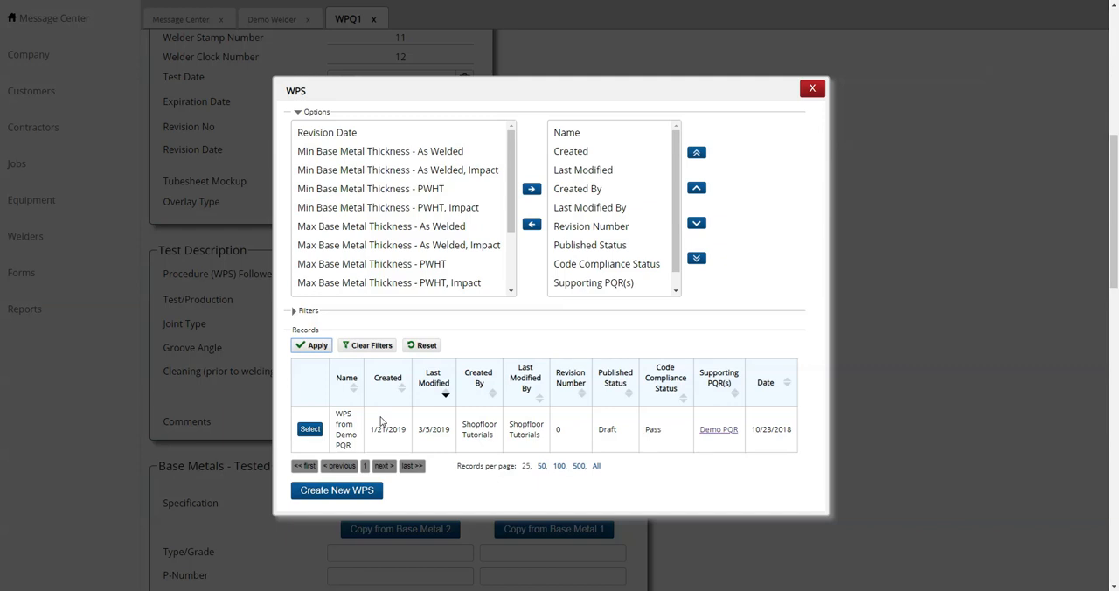
# Choose "WPS from Demo PQR" as the followed procedure and populate the WPQ with its data, including the manual SMAW process.
pyautogui.click(311, 429)
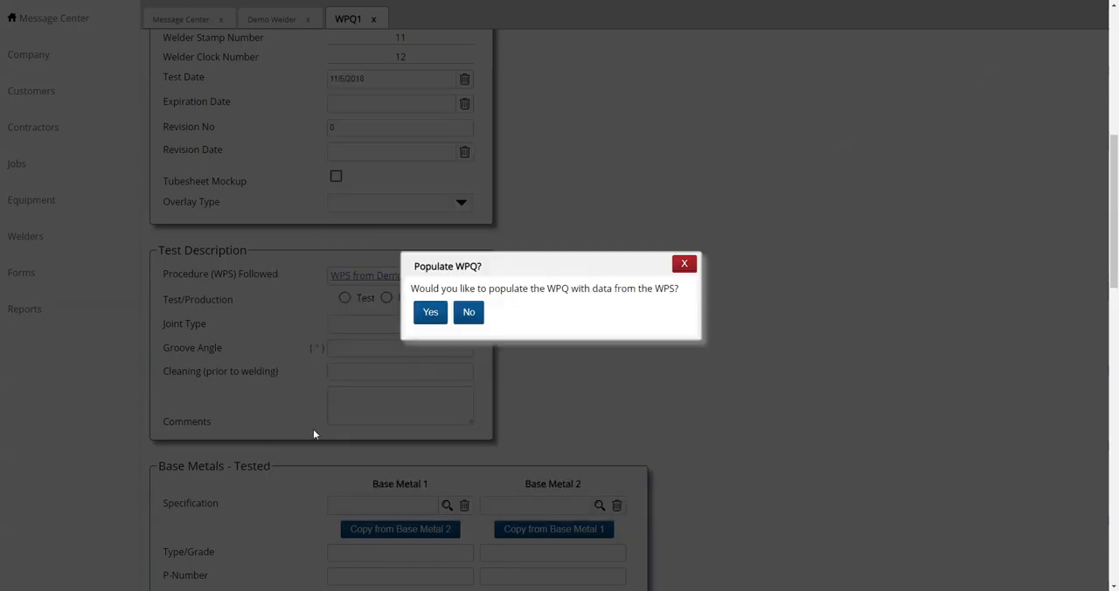
pyautogui.click(431, 313)
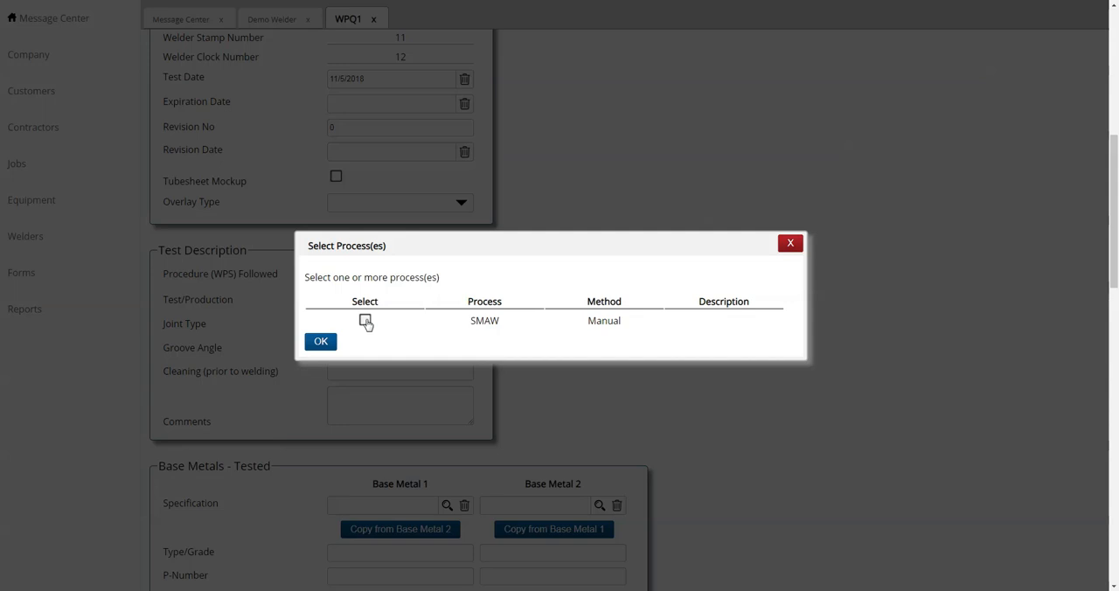
pyautogui.click(366, 321)
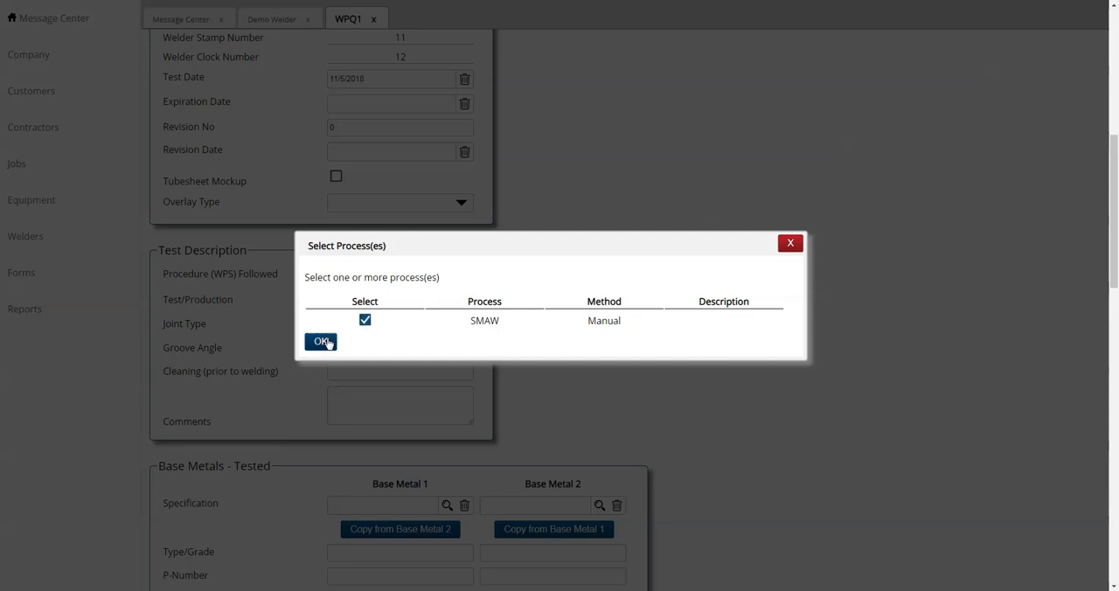
pyautogui.click(321, 341)
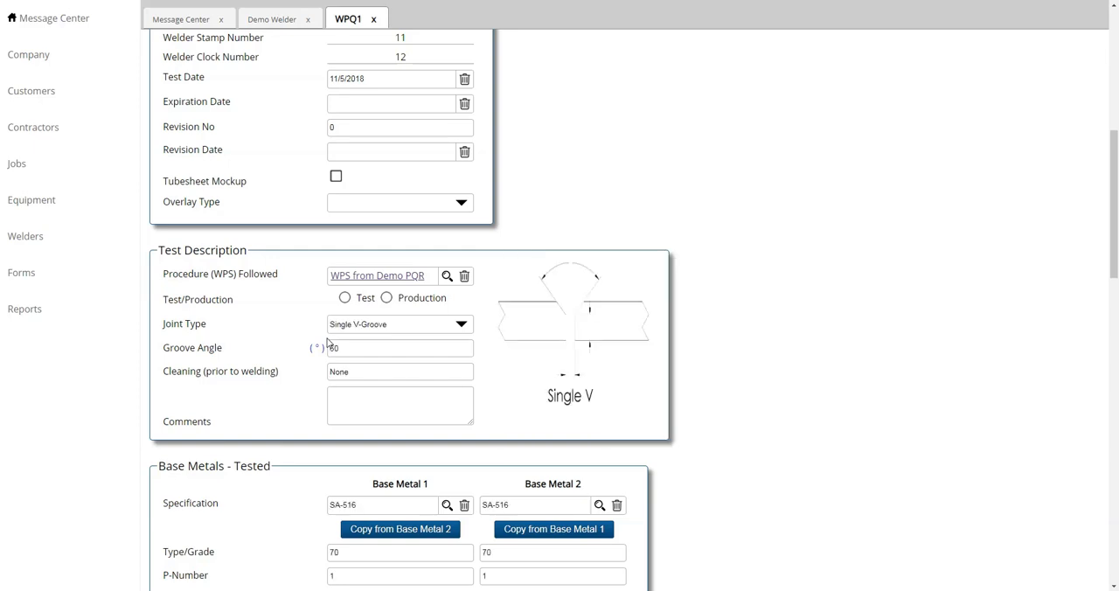
# Refresh the deficiencies of WPQ1 to recheck its code compliance.
pyautogui.scroll(5, 328, 343)
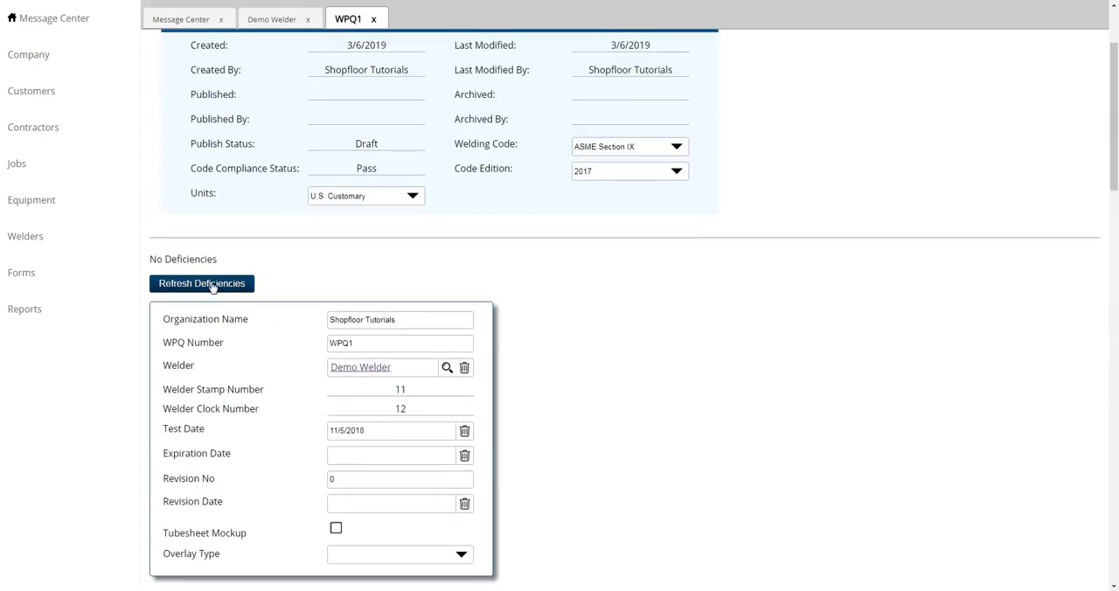
pyautogui.click(213, 285)
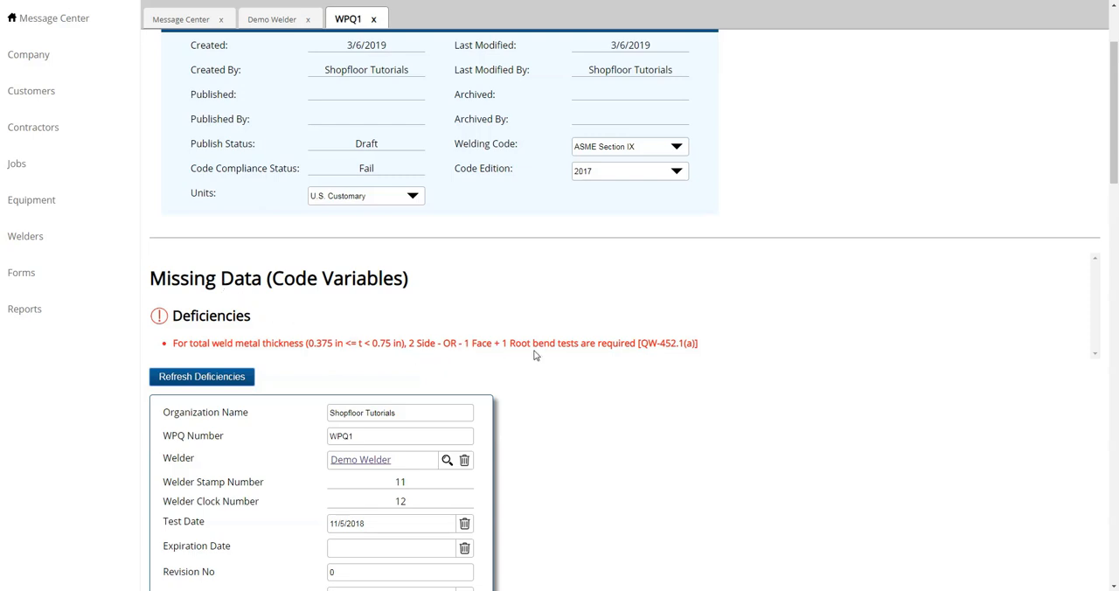
# Add two test records to the tests table of WPQ1.
pyautogui.scroll(-15, 536, 355)
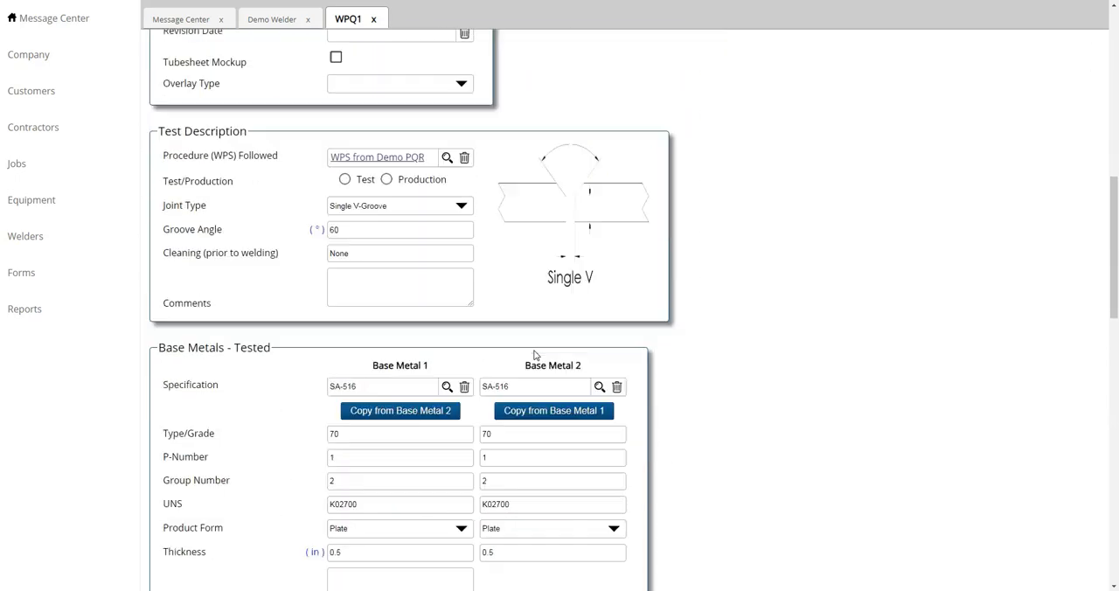
pyautogui.scroll(-5, 536, 355)
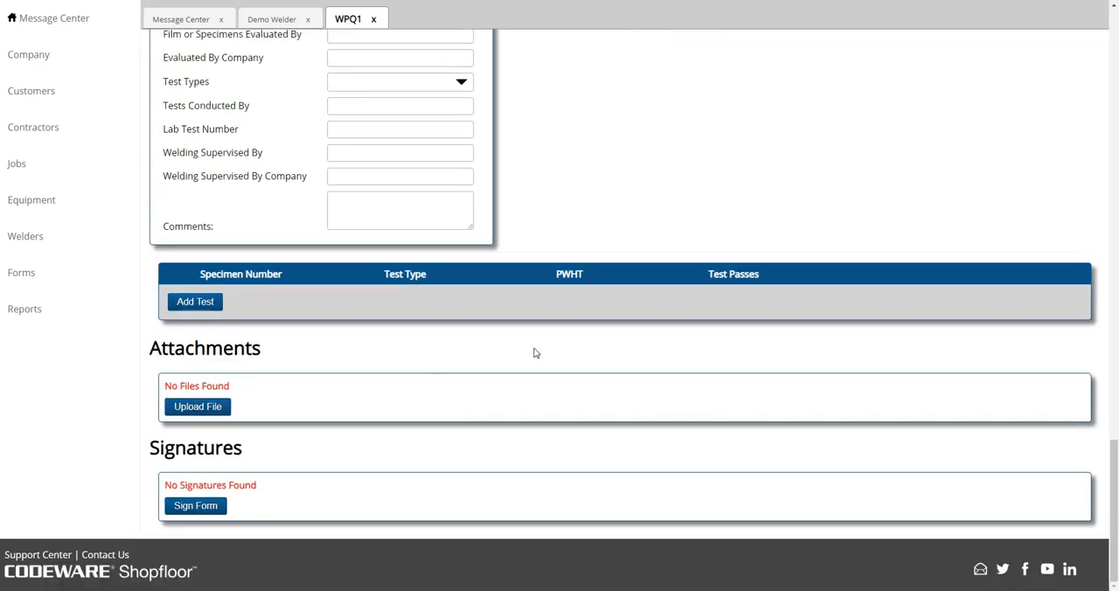
pyautogui.click(200, 303)
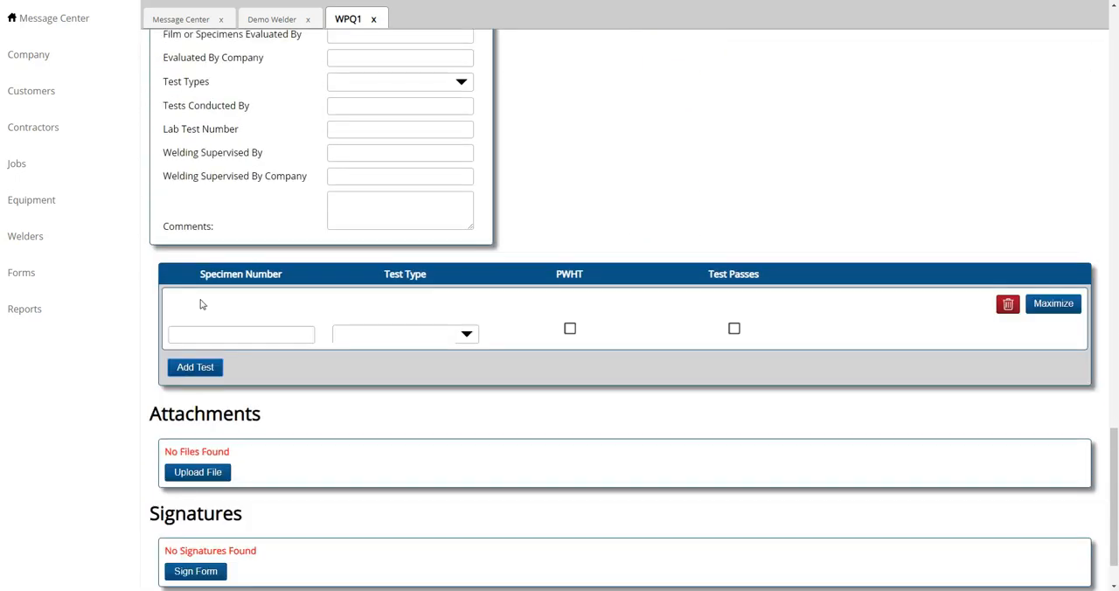
pyautogui.click(202, 367)
# Define the first test as a passing Guided Bend with PWHT, using bend test type Face Bend - Transverse.
pyautogui.click(385, 341)
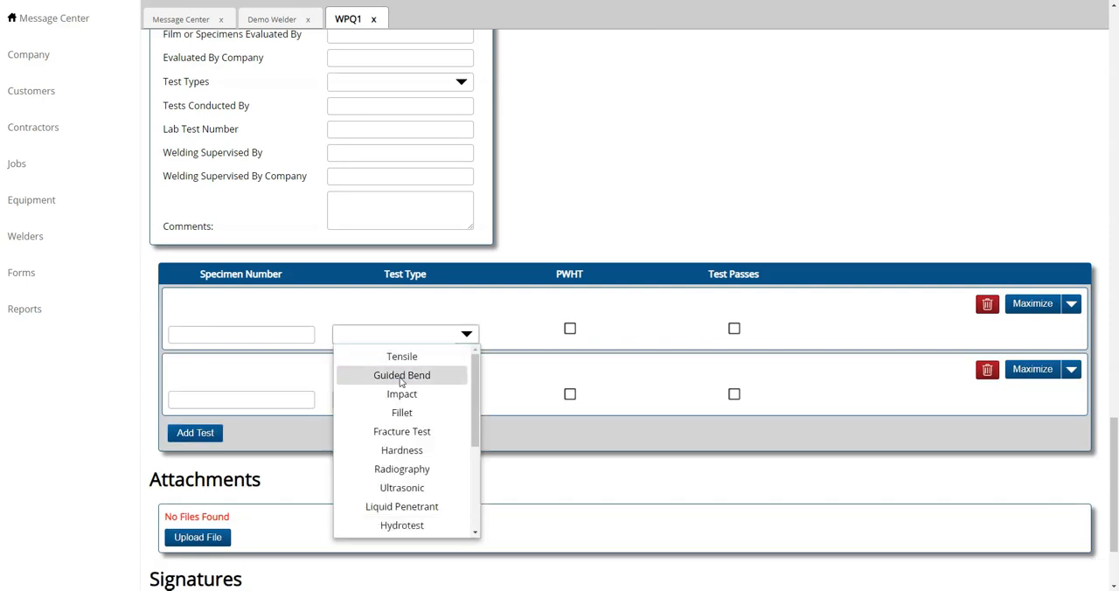
pyautogui.click(392, 374)
pyautogui.click(570, 329)
pyautogui.click(733, 329)
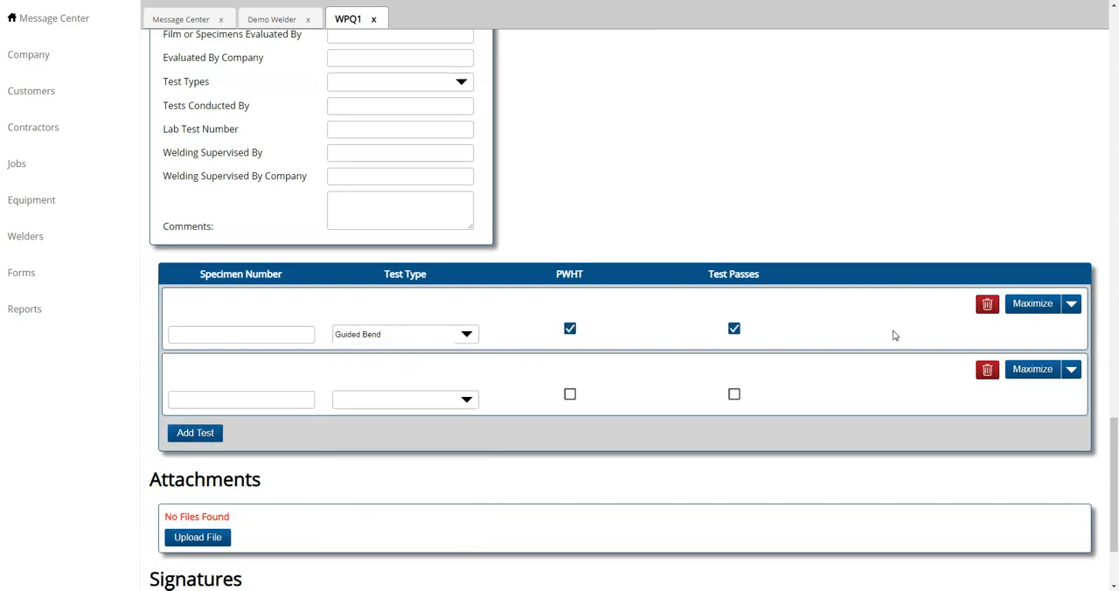
pyautogui.click(1032, 305)
pyautogui.click(409, 404)
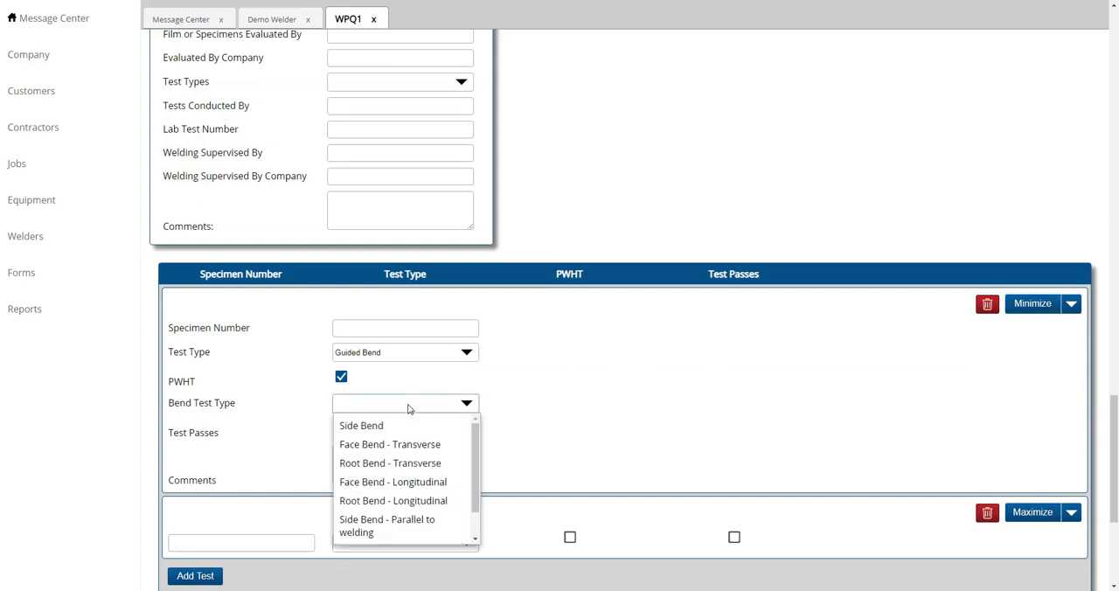
pyautogui.click(395, 446)
# Define the second test as a passing Guided Bend with PWHT, using bend test type Root Bend - Transverse.
pyautogui.scroll(-2, 612, 423)
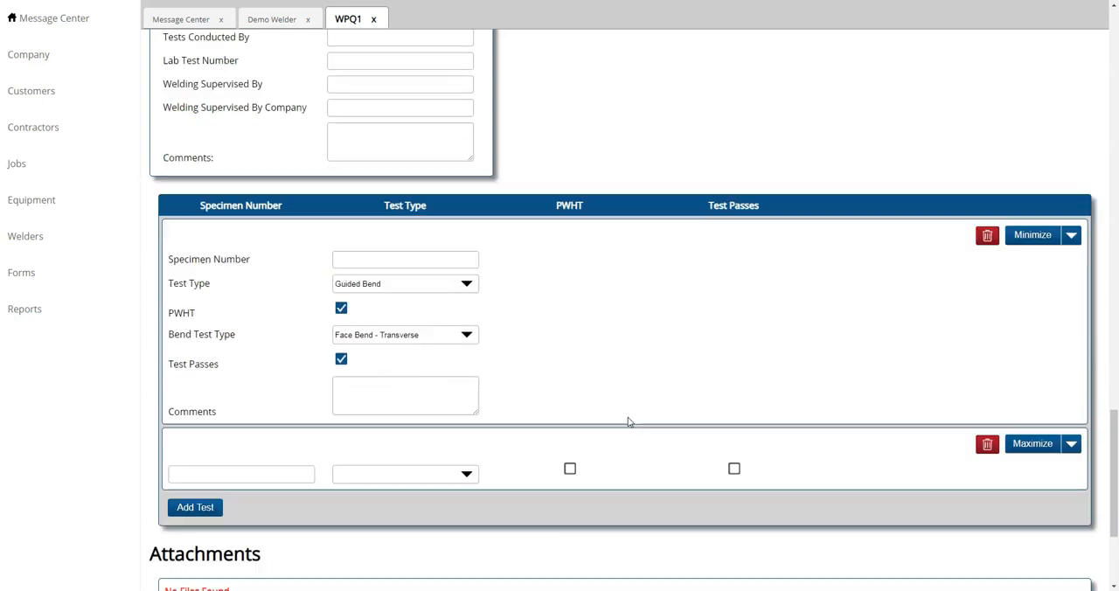
pyautogui.click(1032, 336)
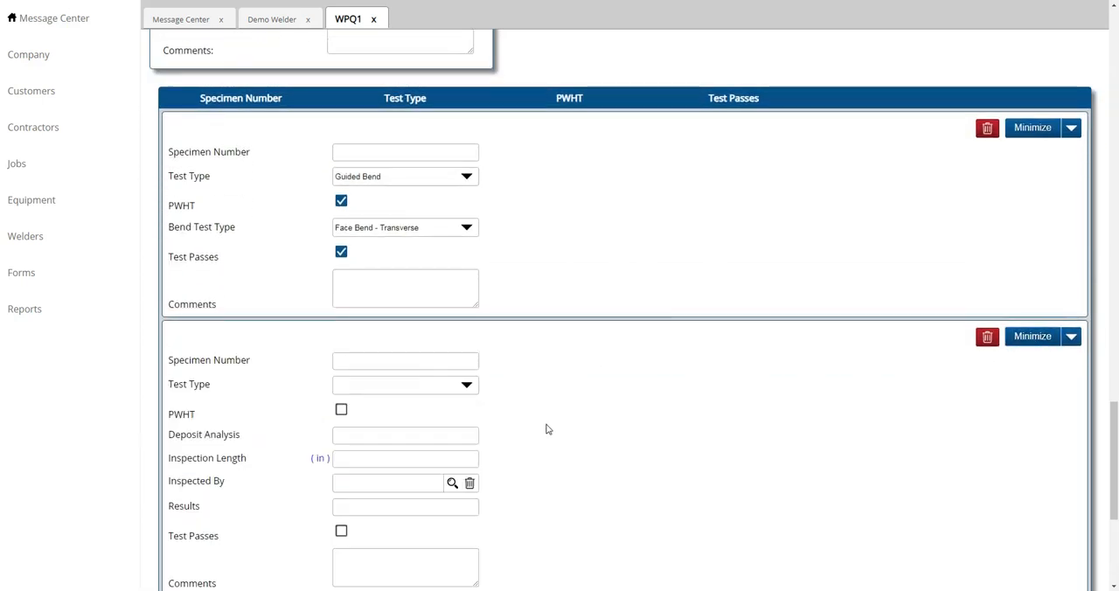
pyautogui.click(412, 390)
pyautogui.click(367, 426)
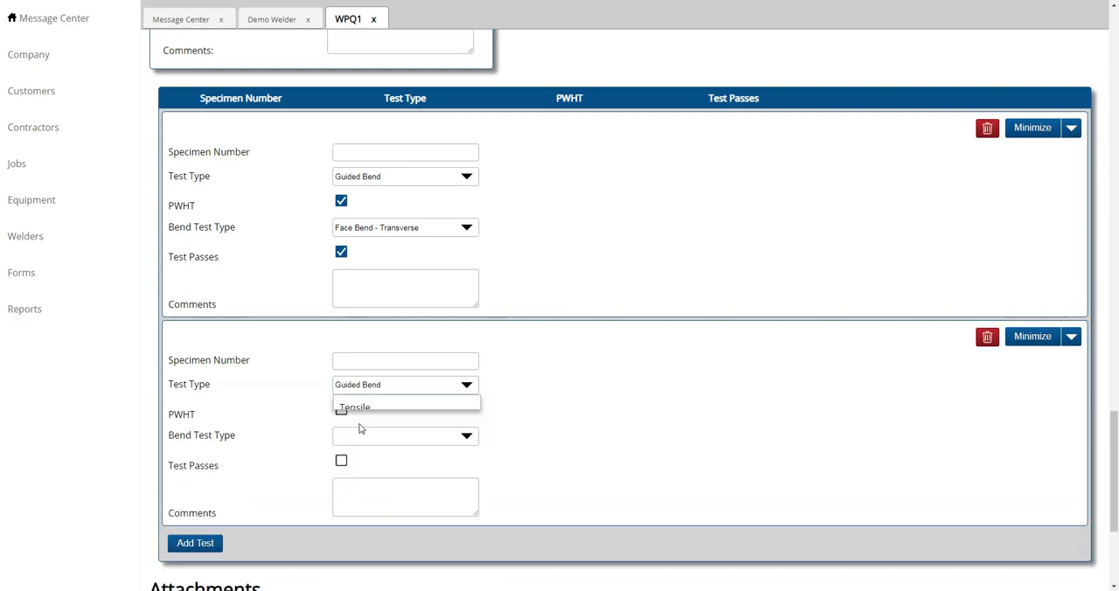
pyautogui.click(341, 409)
pyautogui.click(355, 438)
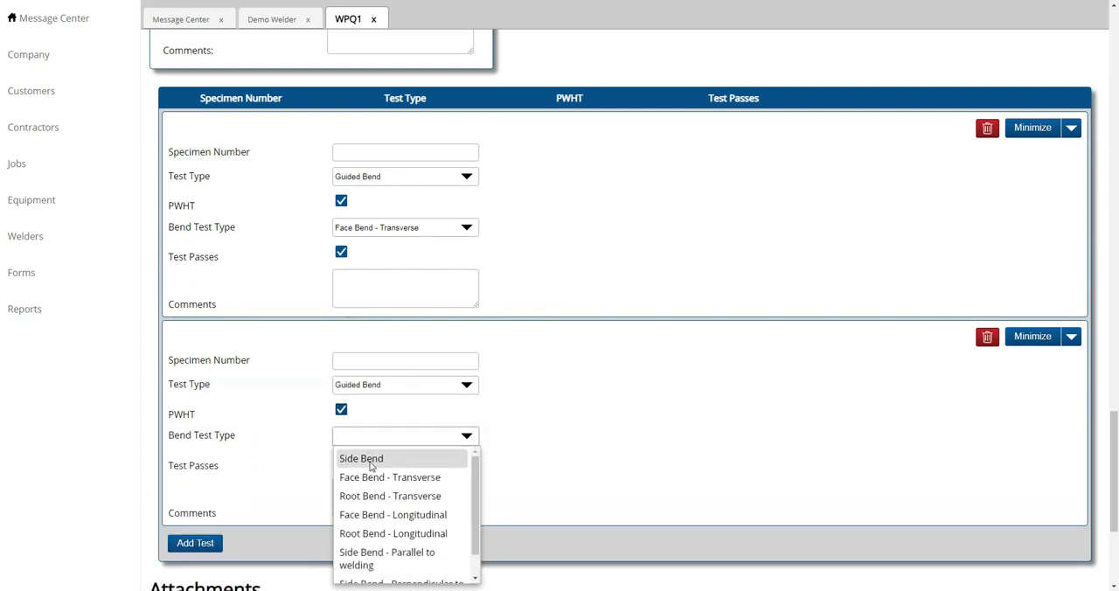
pyautogui.click(374, 495)
# Refresh the deficiencies of WPQ1 to recheck compliance with the two bend tests entered.
pyautogui.scroll(20, 832, 311)
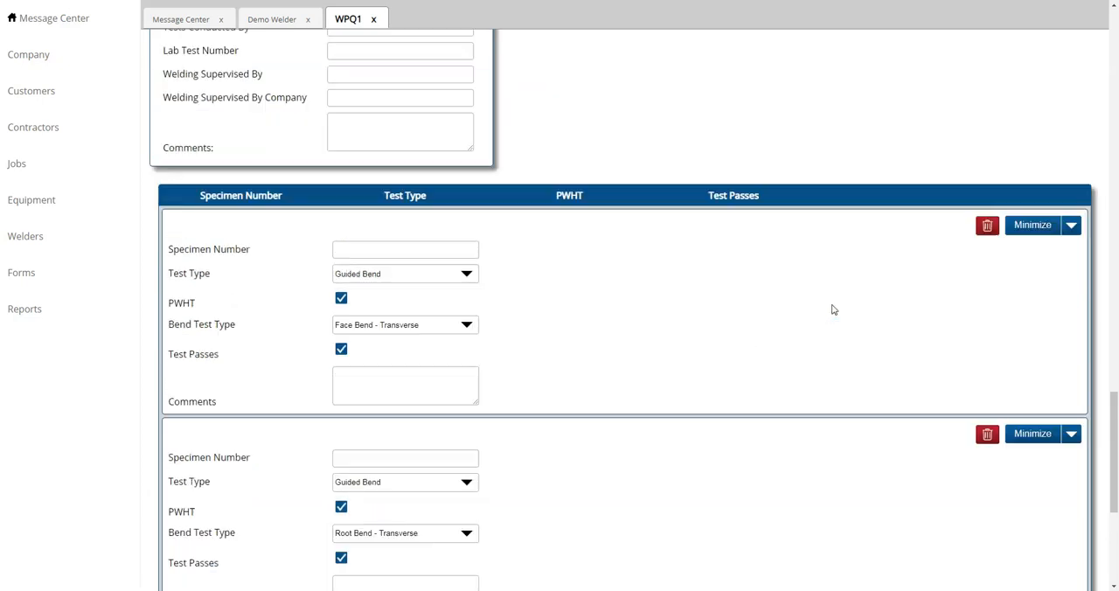
pyautogui.scroll(5, 833, 307)
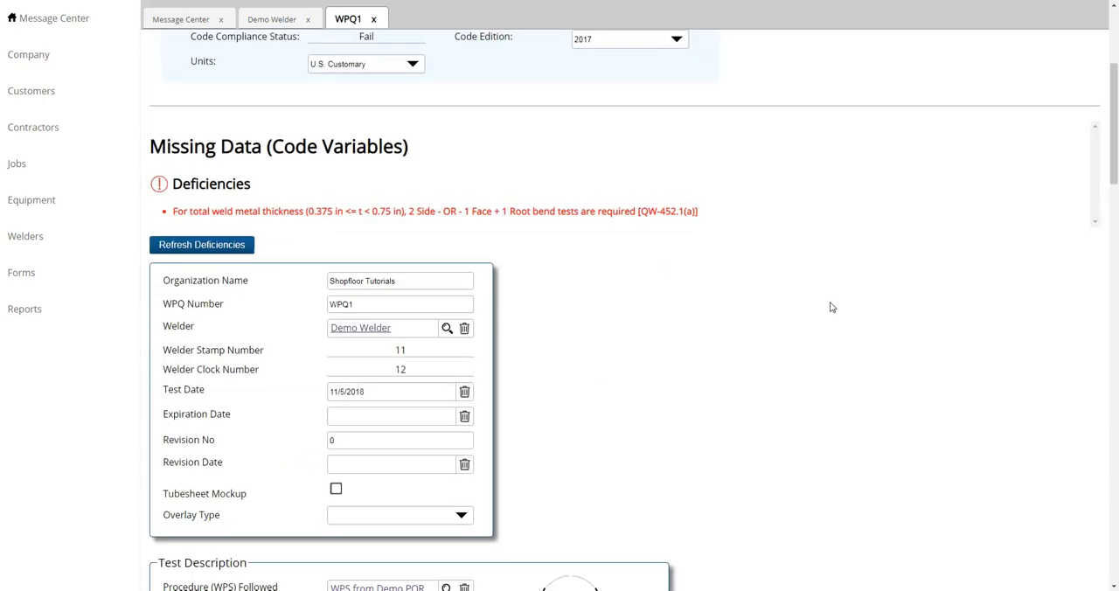
pyautogui.click(230, 357)
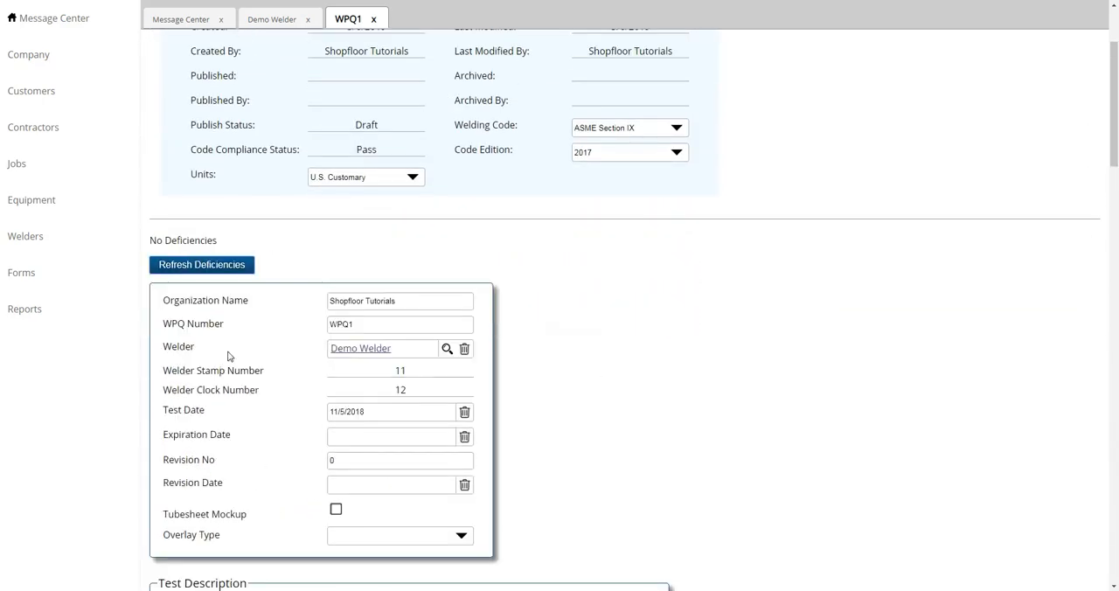
# Publish WPQ1 and dismiss the save notification.
pyautogui.scroll(1, 912, 249)
pyautogui.scroll(2, 913, 249)
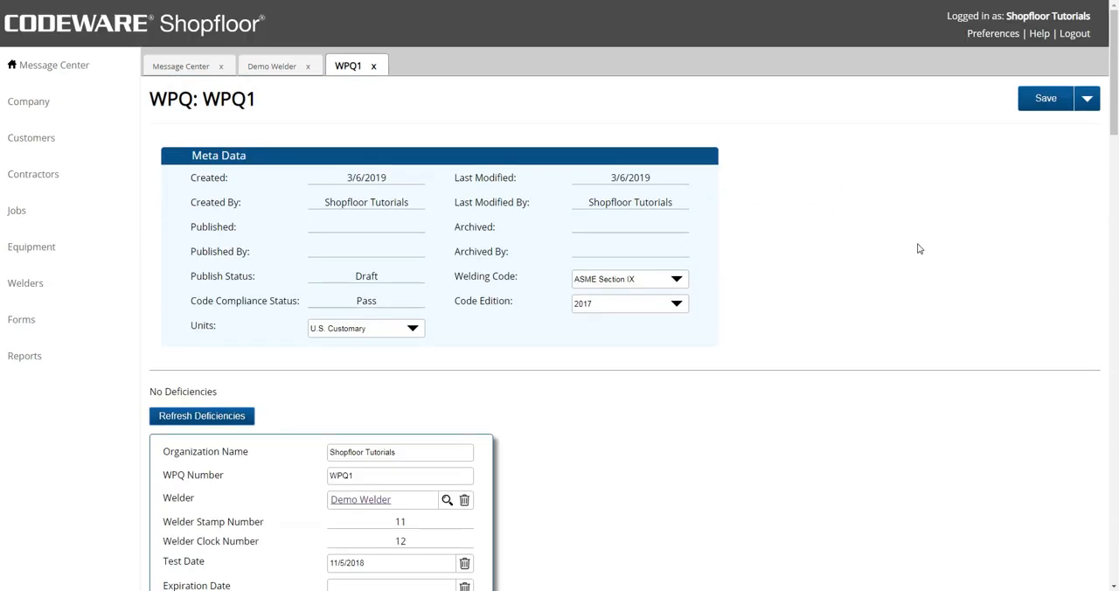
pyautogui.click(1087, 97)
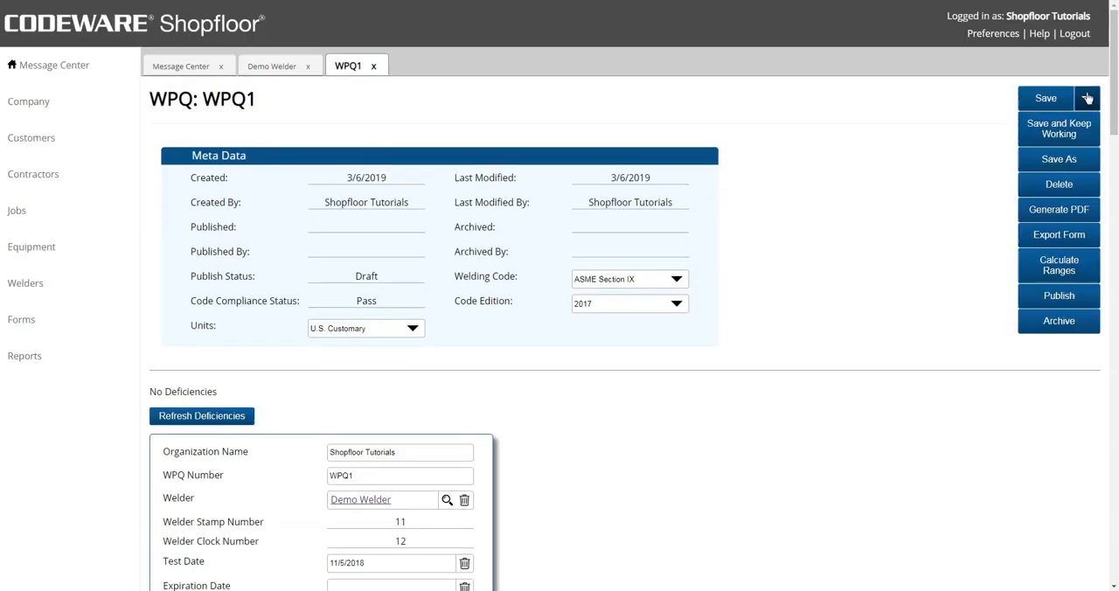
pyautogui.click(1049, 297)
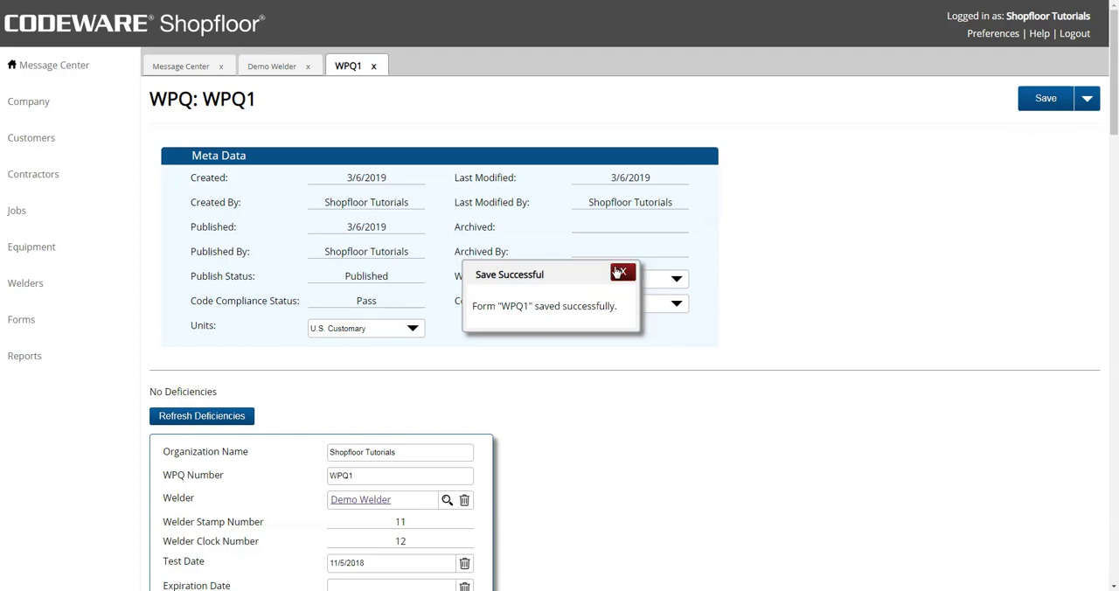
pyautogui.click(621, 273)
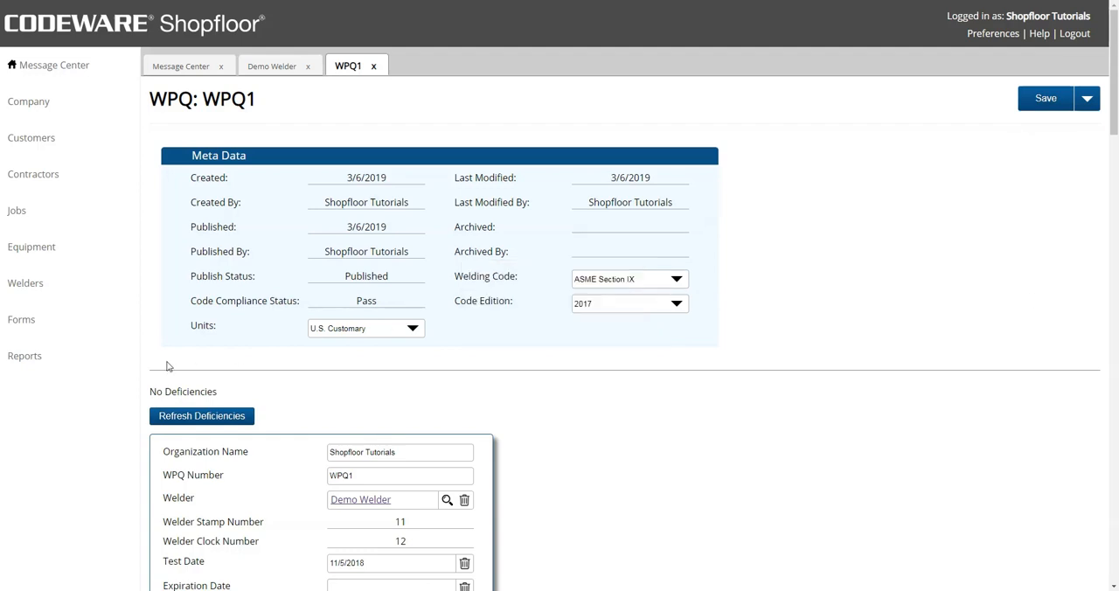
# Open the welder Qualification Summary report to check the welder's SMAW weld and expiration dates.
pyautogui.click(71, 369)
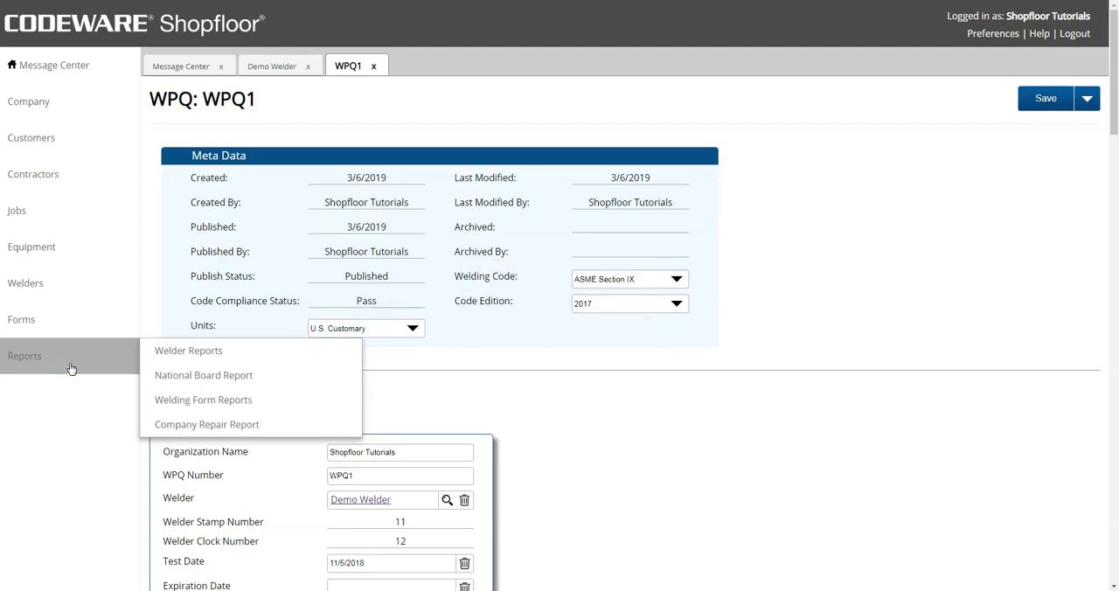
pyautogui.click(161, 350)
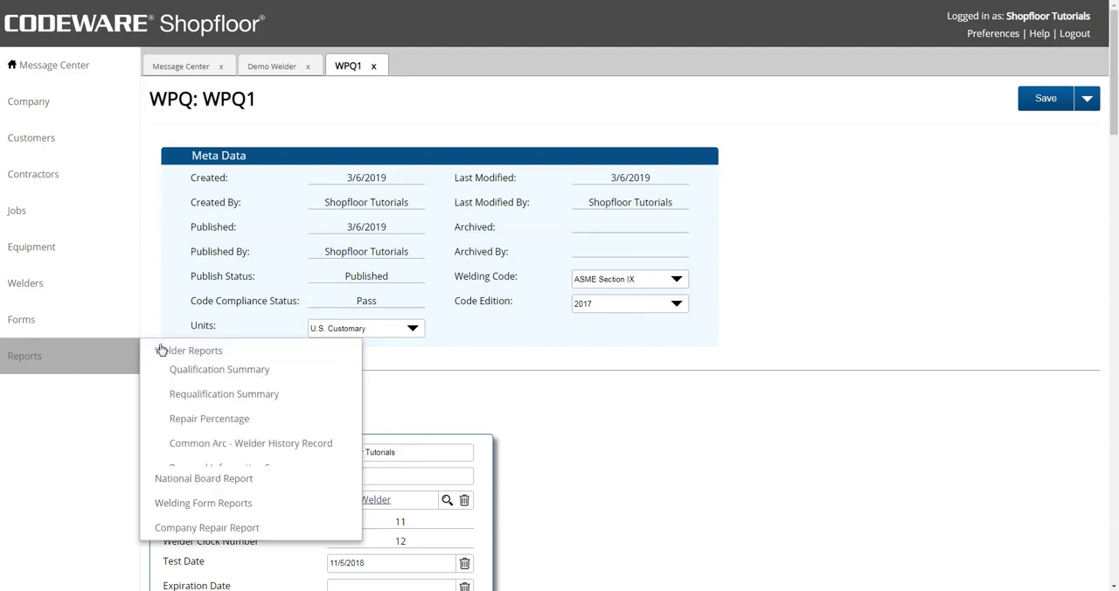
pyautogui.click(209, 370)
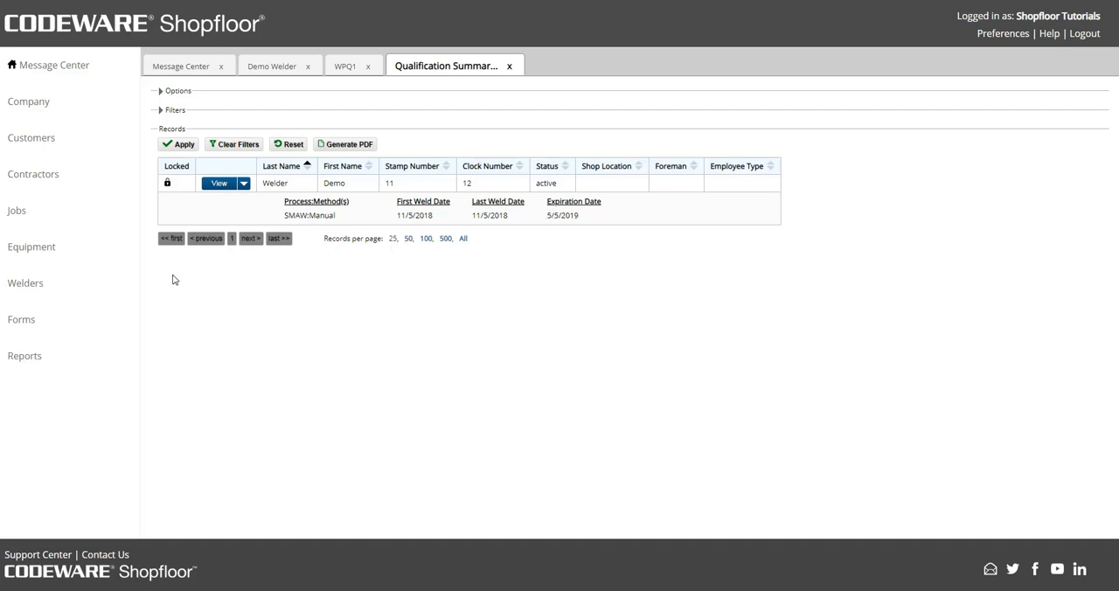
# Start a new weld log entry for Demo Welder using the WPS from Demo PQR.
pyautogui.click(98, 290)
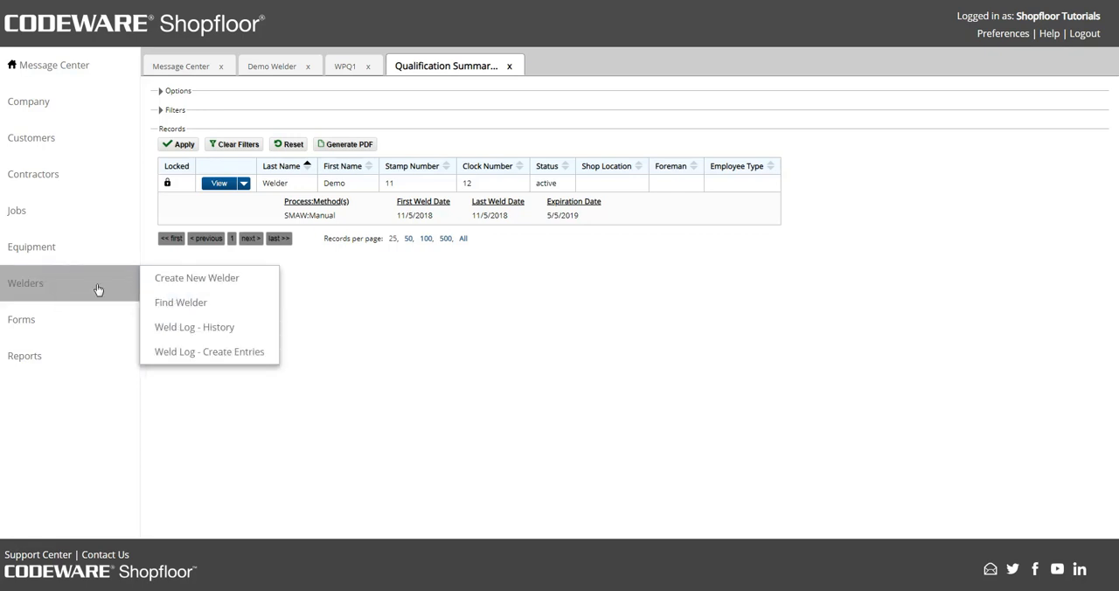
pyautogui.click(190, 352)
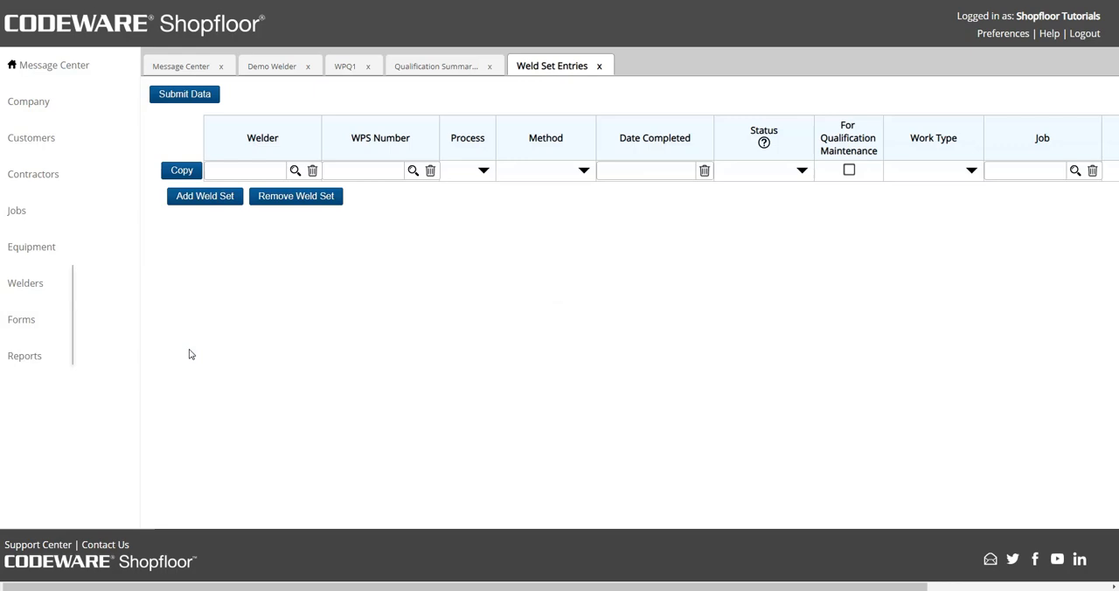
pyautogui.click(295, 171)
pyautogui.click(376, 318)
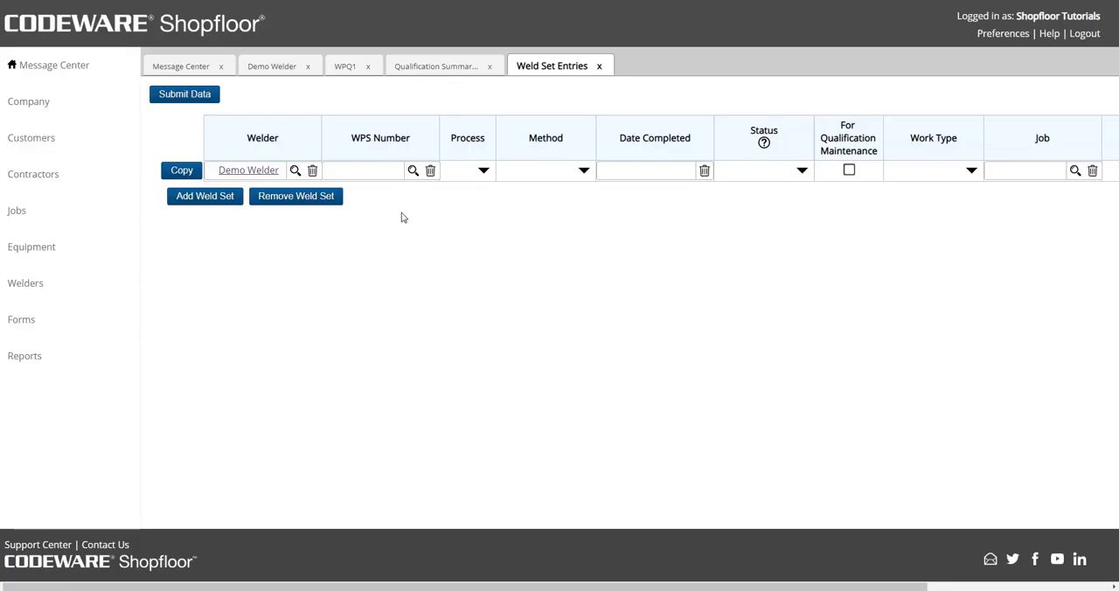
pyautogui.click(412, 171)
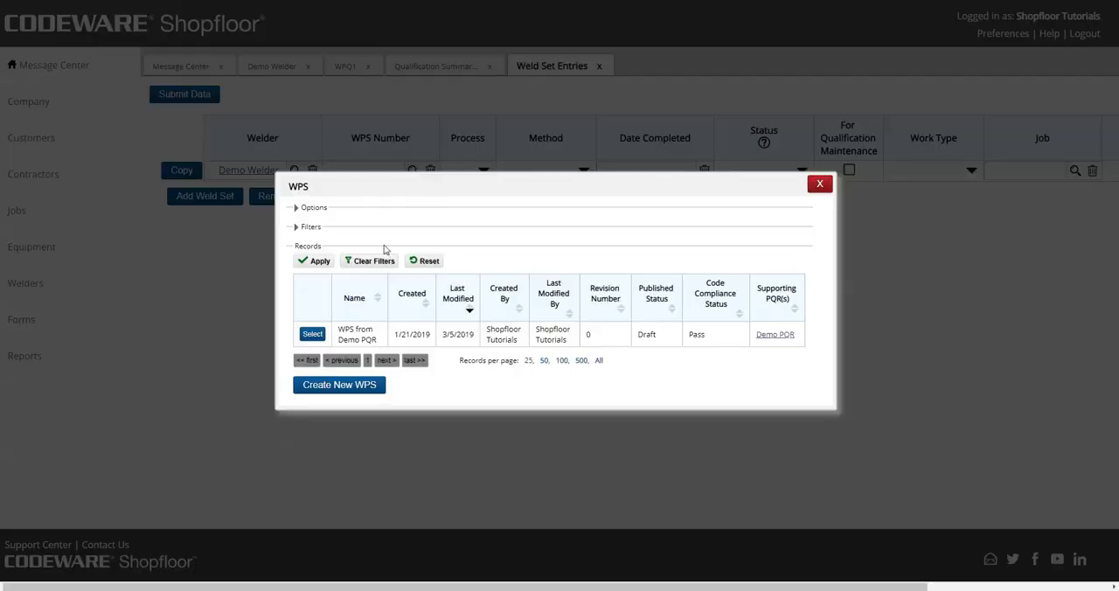
pyautogui.click(312, 334)
# Set the weld entry's process to SMAW, its method to Manual and its completion date to 3/6/2019.
pyautogui.click(482, 172)
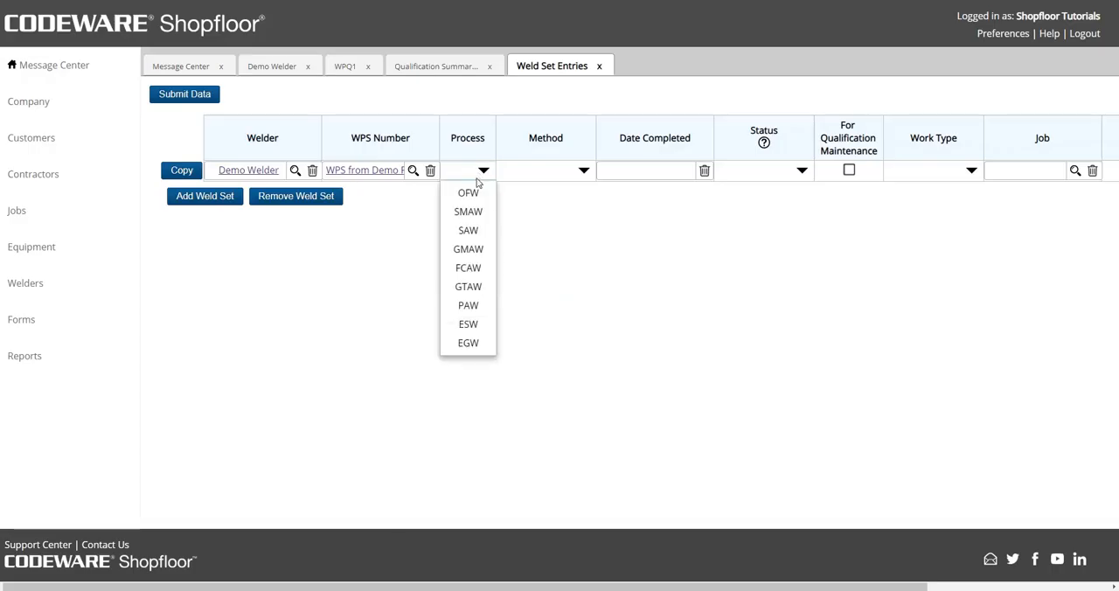
pyautogui.click(468, 211)
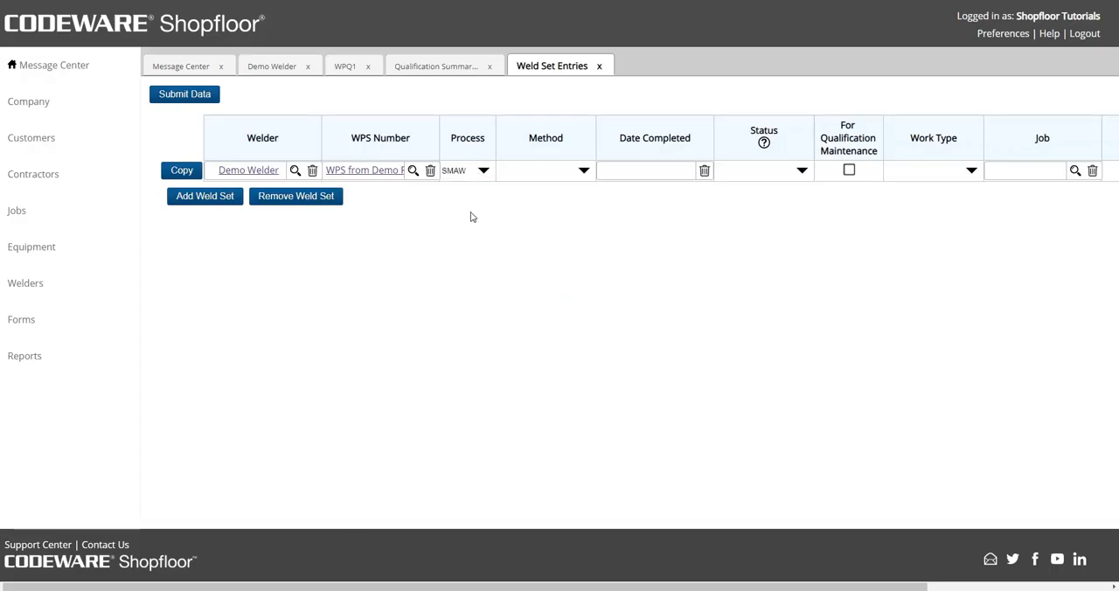
pyautogui.click(579, 172)
pyautogui.click(565, 193)
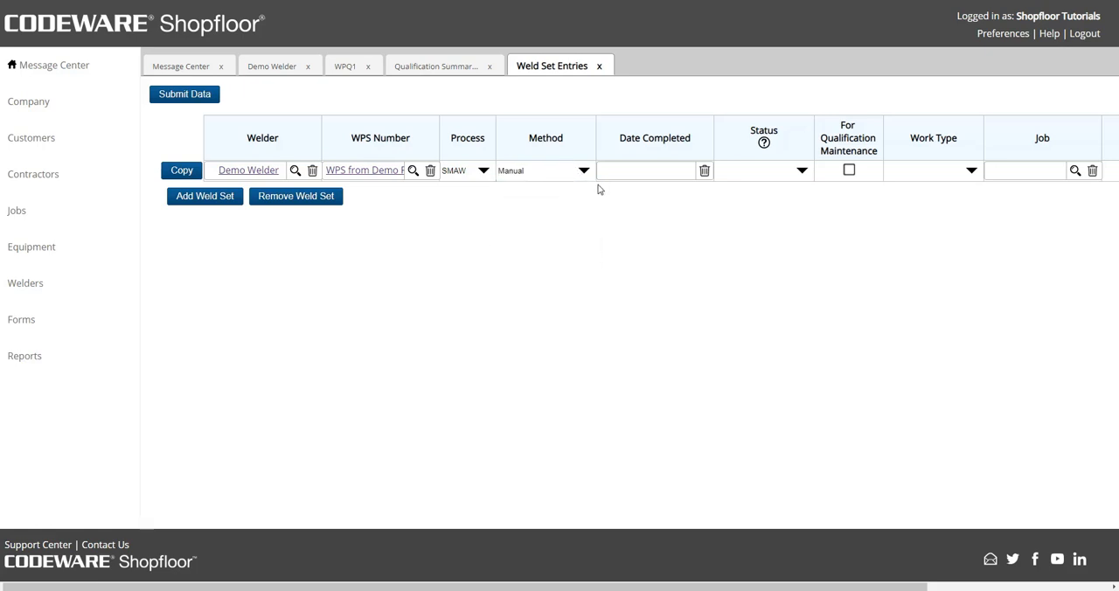
pyautogui.click(644, 170)
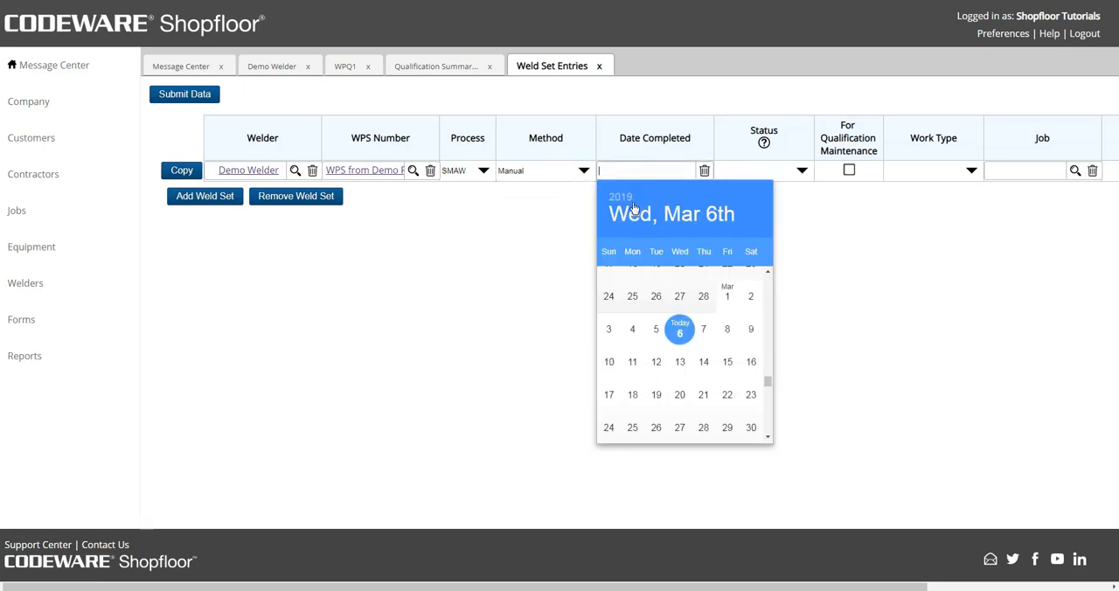
pyautogui.click(678, 330)
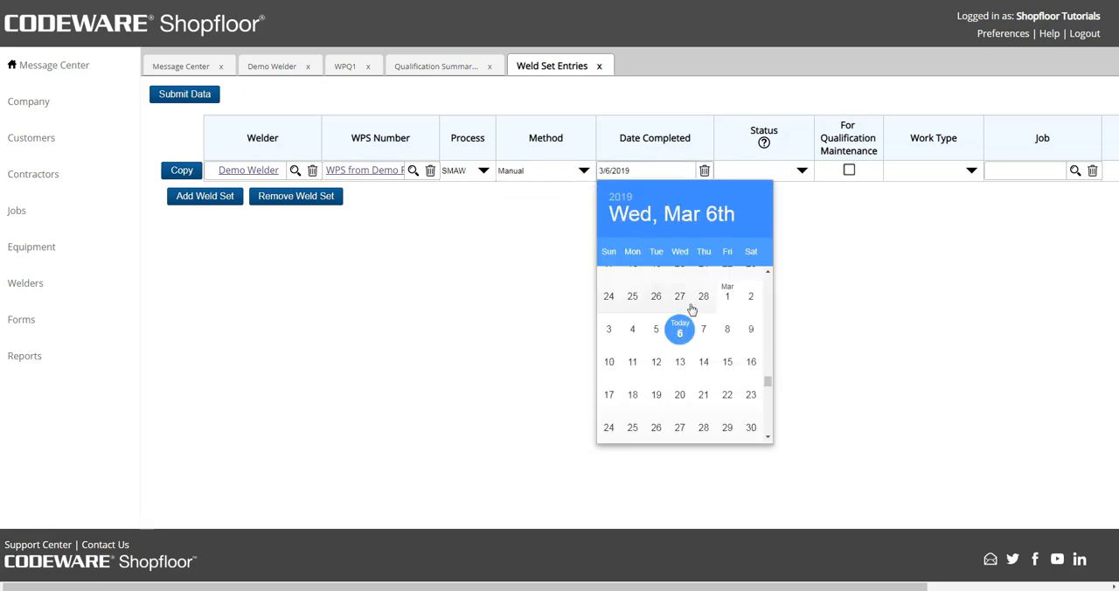
# Mark the weld entry as Passed, for qualification maintenance and as New Fabrication work, and submit it.
pyautogui.click(800, 172)
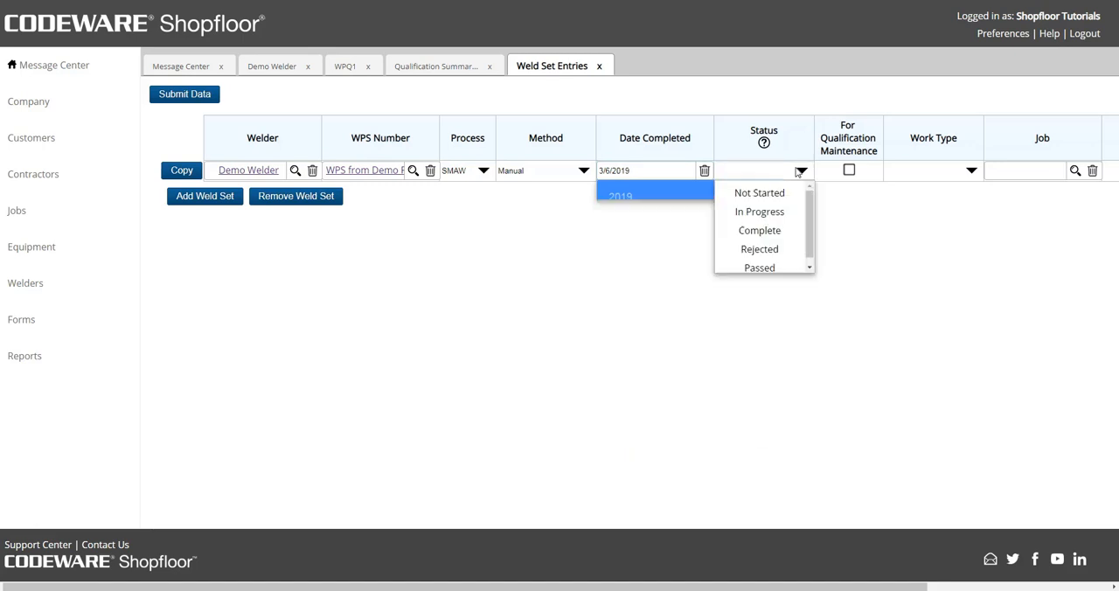
pyautogui.click(769, 268)
pyautogui.click(849, 170)
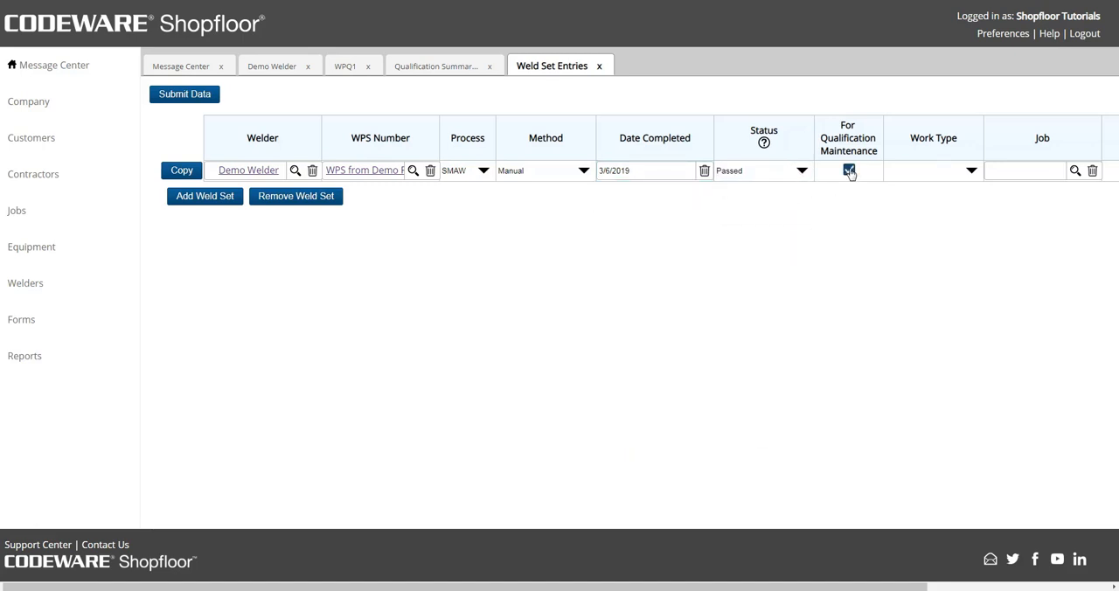
pyautogui.click(905, 171)
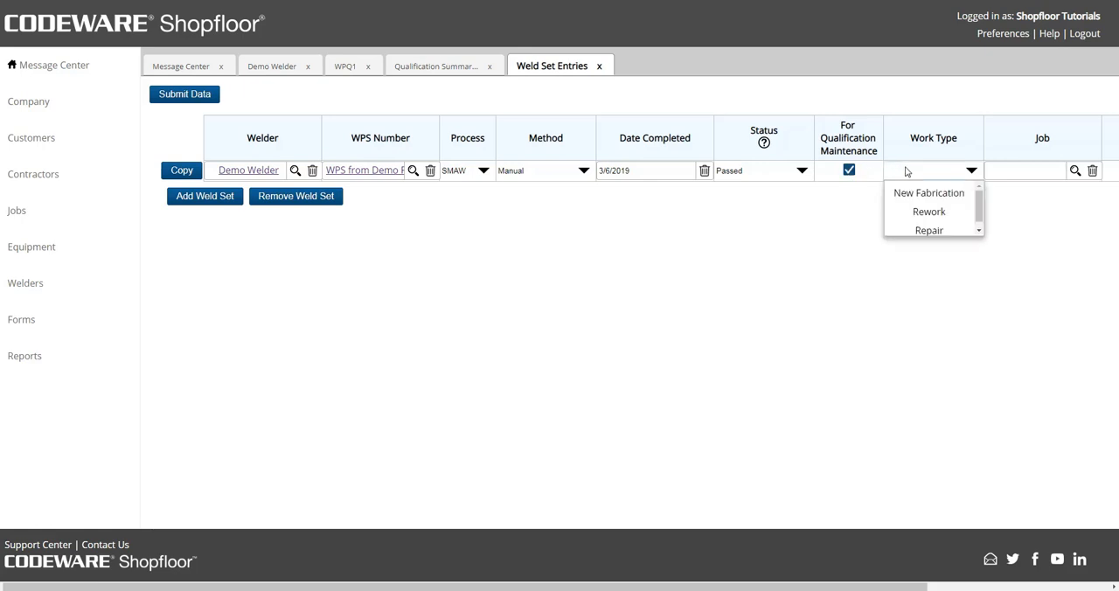
pyautogui.click(911, 197)
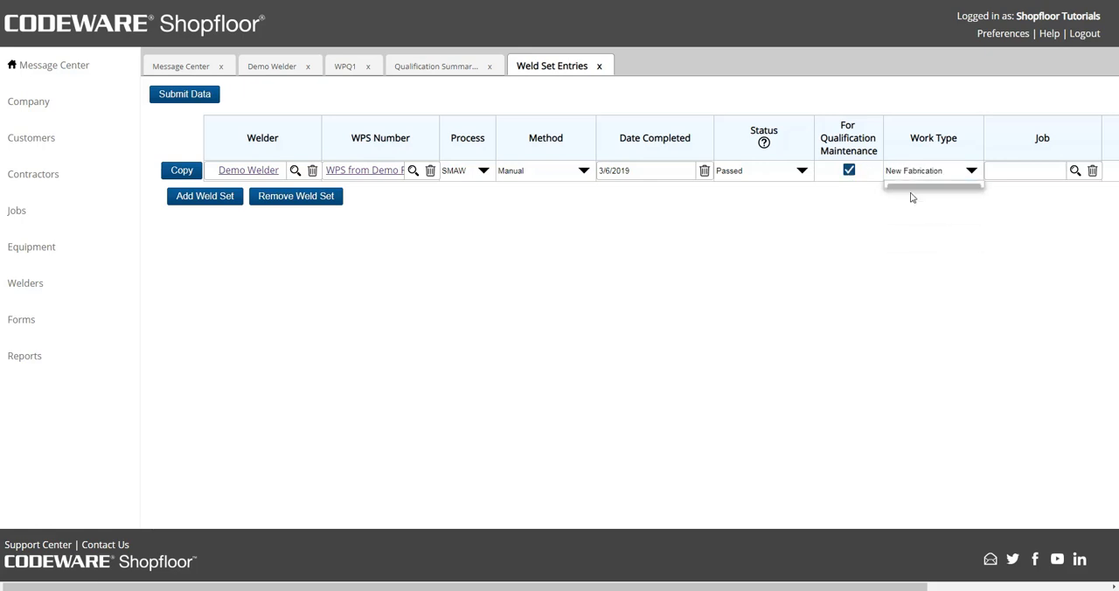
pyautogui.click(186, 95)
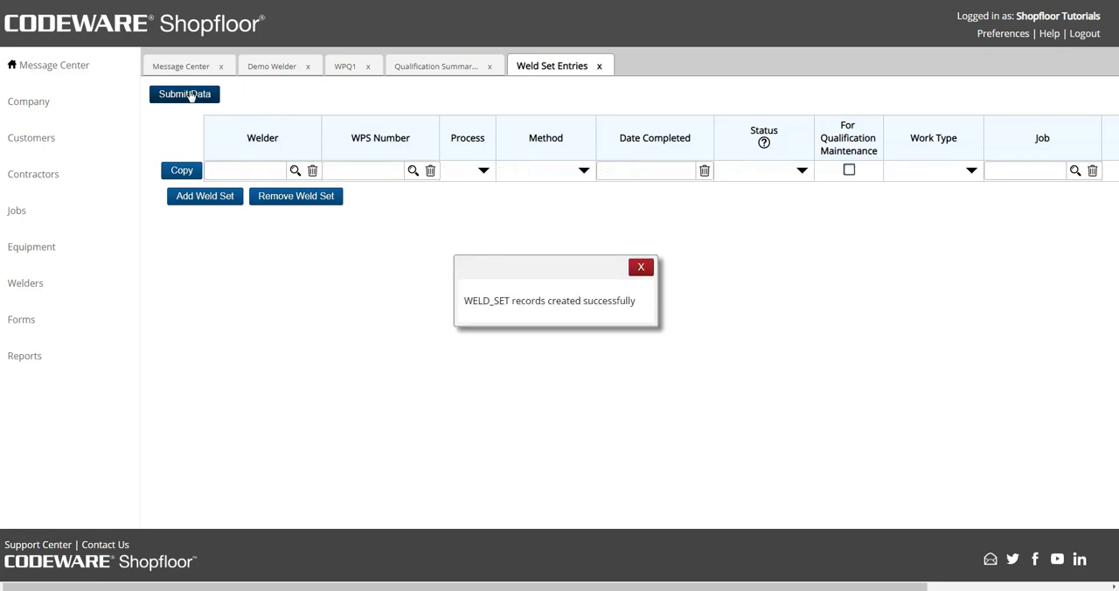
pyautogui.click(632, 266)
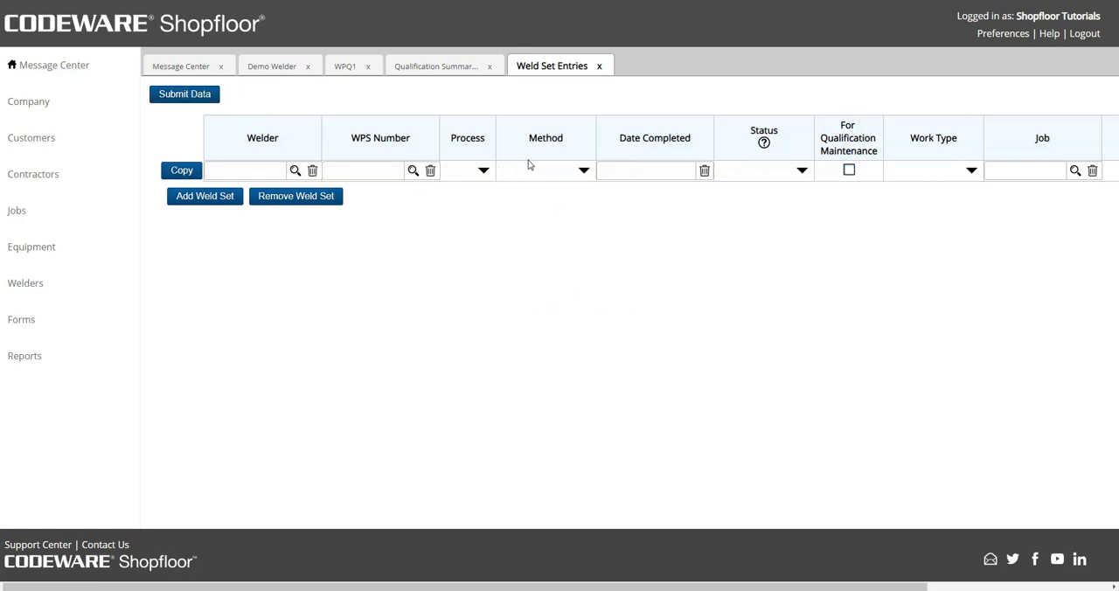
# Close the outdated Qualification Summary and reopen the report to check the welder's updated expiration date.
pyautogui.click(490, 68)
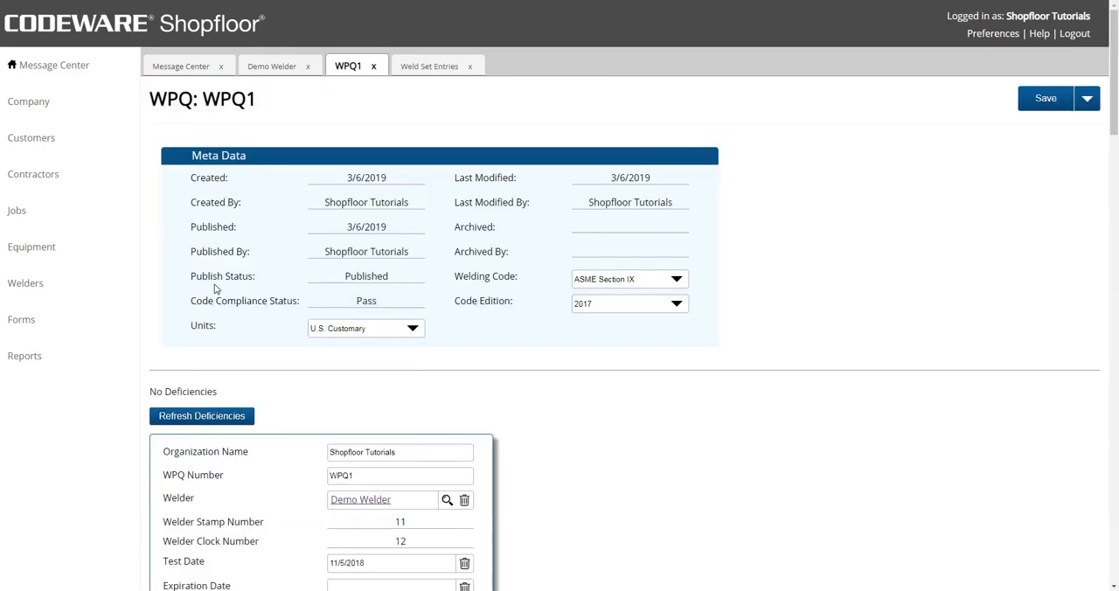
pyautogui.click(61, 360)
pyautogui.click(166, 351)
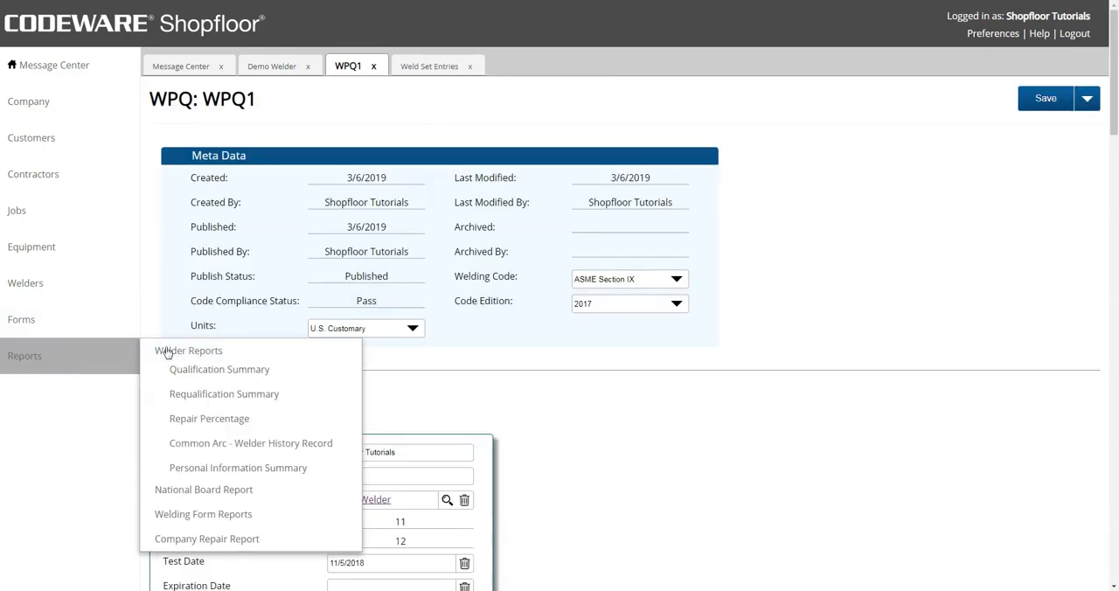
pyautogui.click(178, 370)
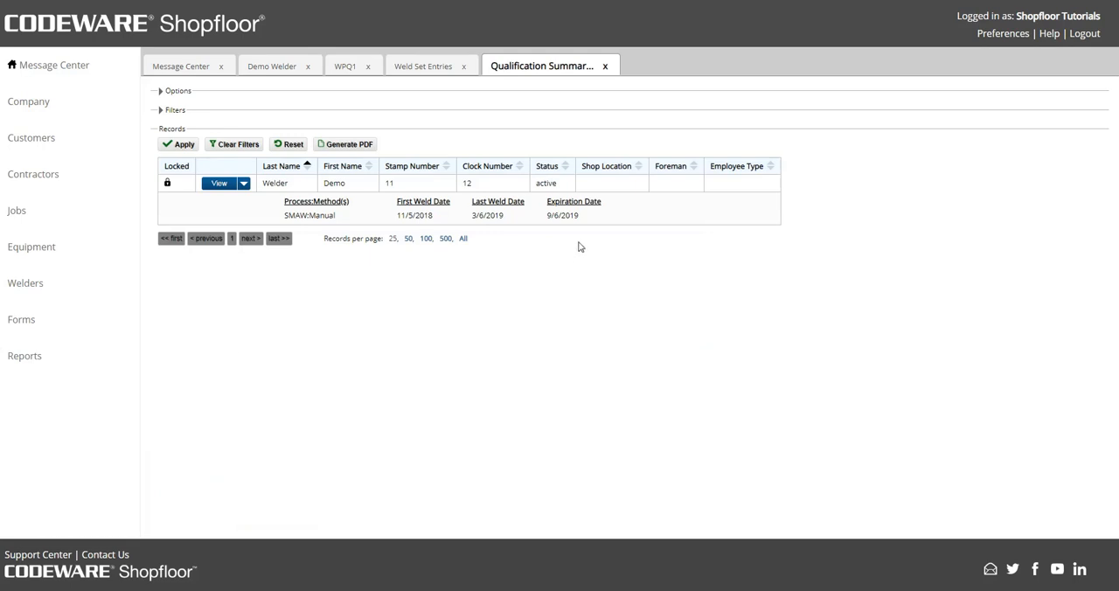
pyautogui.moveTo(585, 217); pyautogui.dragTo(547, 215)
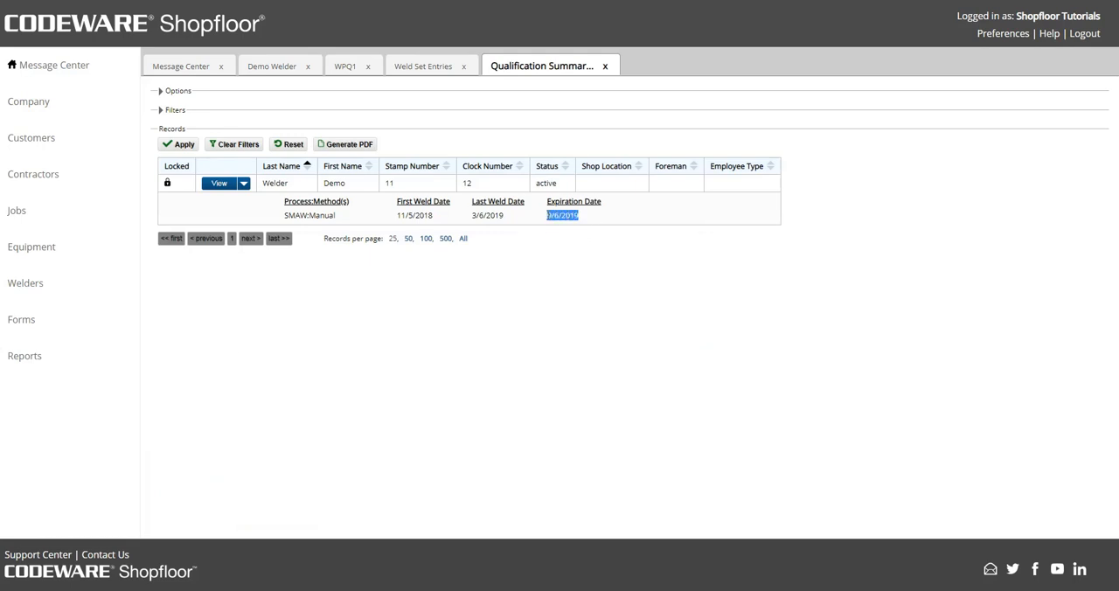